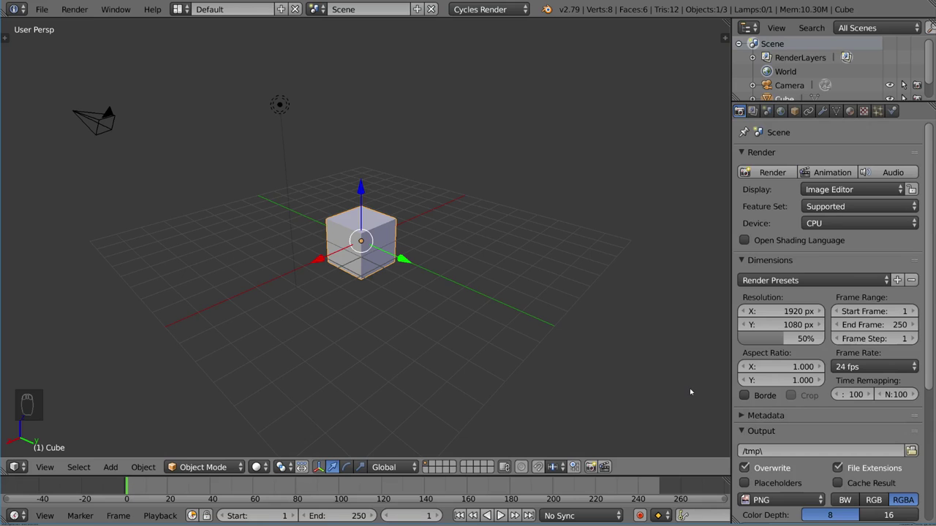
# - Try rotating and moving the cube, cancelling each so it stays at the origin
pyautogui.moveTo(524, 300); pyautogui.dragTo(493, 285, button='middle')
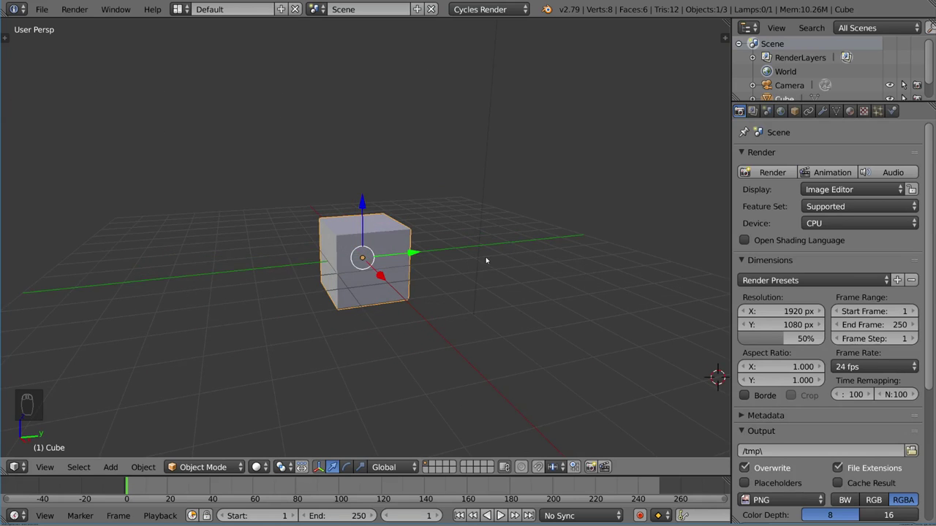
pyautogui.press('r')
pyautogui.press('r')
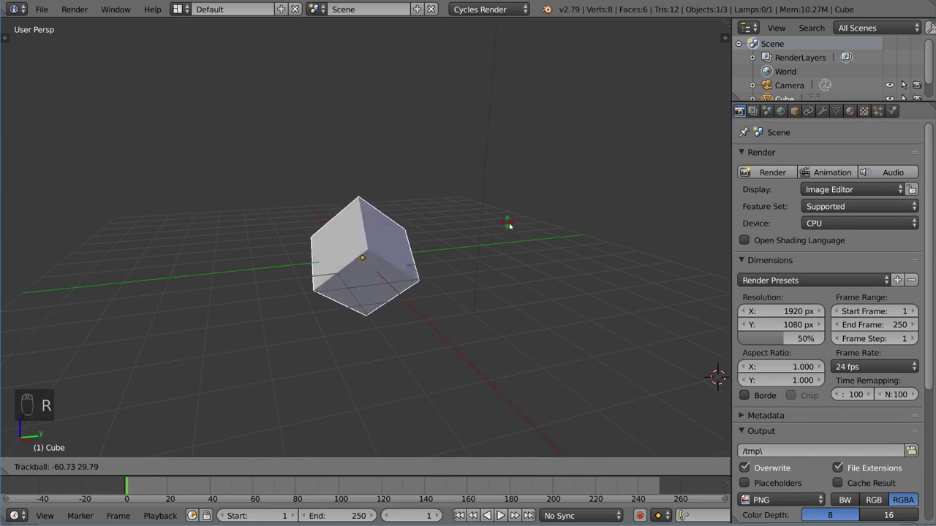
pyautogui.rightClick(498, 331)
pyautogui.press('g')
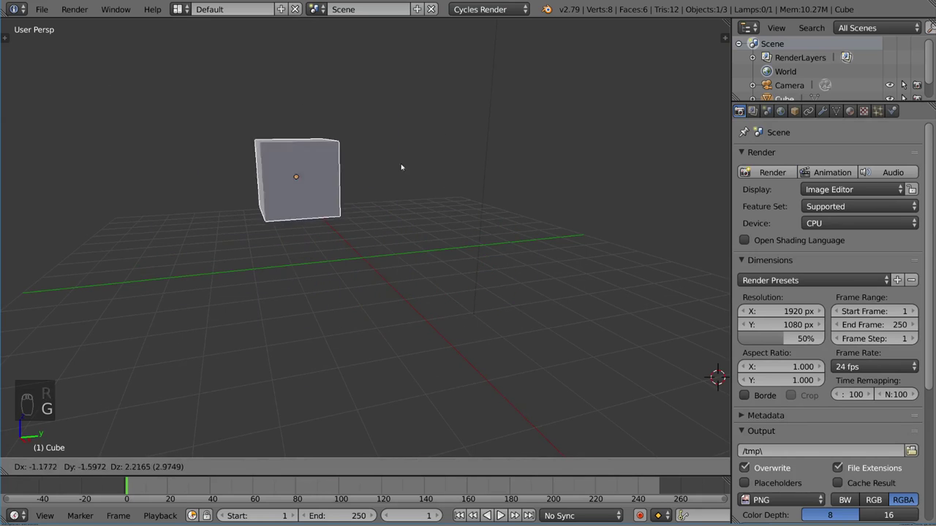
pyautogui.rightClick(430, 224)
pyautogui.moveTo(429, 225); pyautogui.dragTo(539, 83, button='middle')
pyautogui.press('g')
pyautogui.press('g')
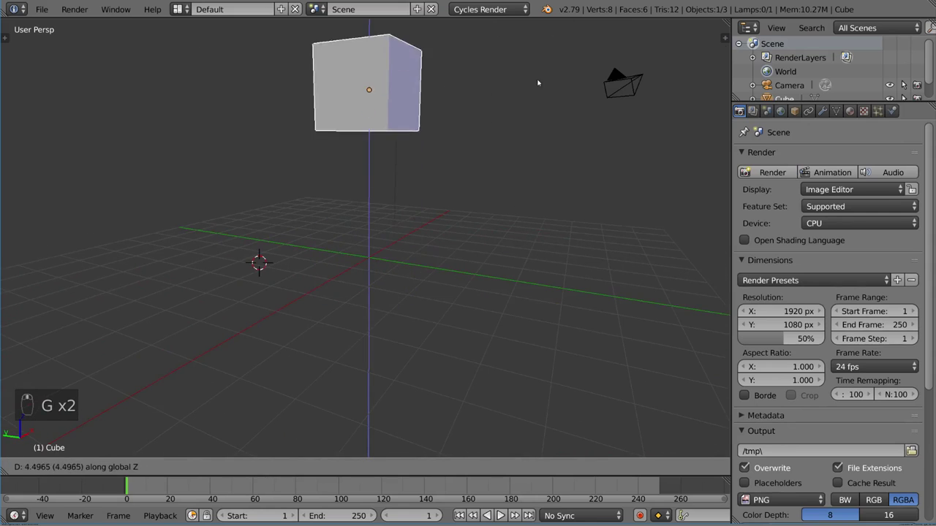
pyautogui.rightClick(550, 218)
pyautogui.moveTo(551, 218); pyautogui.dragTo(479, 313, button='middle')
# - Duplicate the cube three times, placing copies above, to the right, and in front
pyautogui.hotkey('shift', 'd')
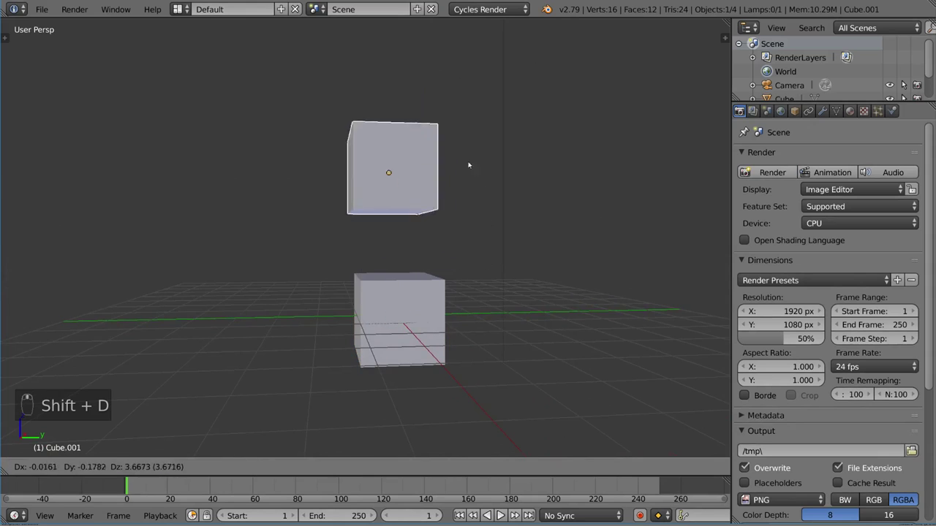
pyautogui.click(389, 144)
pyautogui.hotkey('shift', 'd')
pyautogui.click(574, 235)
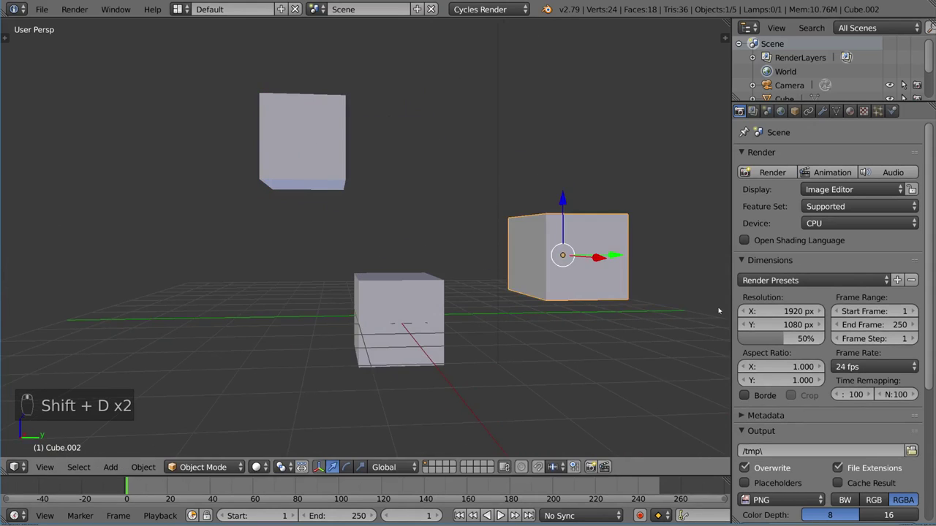
pyautogui.scroll(-3, 574, 235)
pyautogui.moveTo(574, 235); pyautogui.dragTo(539, 253, button='middle')
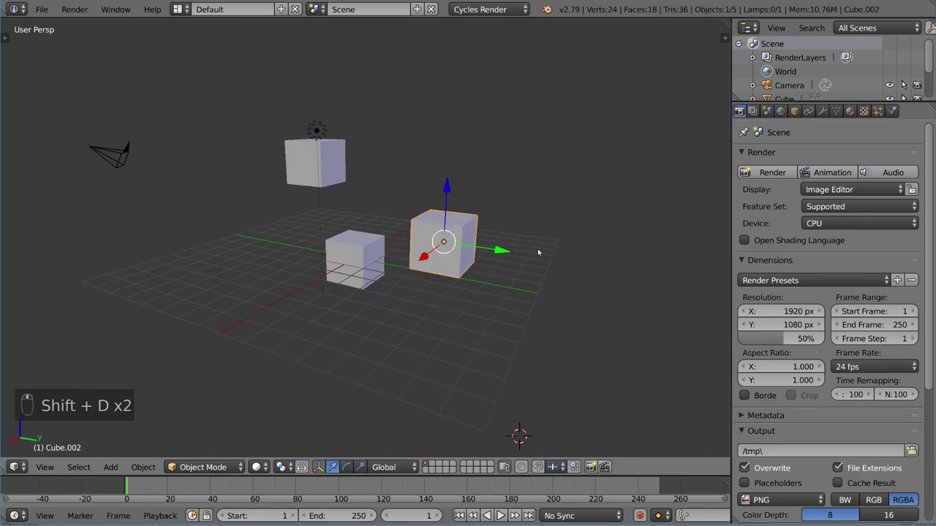
pyautogui.hotkey('shift', 'd')
pyautogui.click(382, 329)
pyautogui.moveTo(382, 329); pyautogui.dragTo(462, 212, button='middle')
pyautogui.rightClick(389, 257)
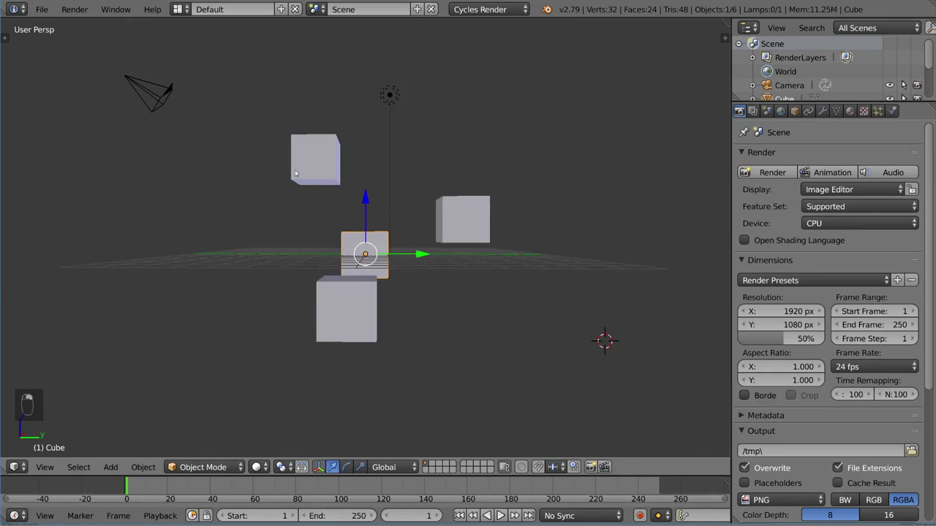
pyautogui.keyDown('shift'); pyautogui.rightClick(347, 310); pyautogui.keyUp('shift')
pyautogui.keyDown('shift'); pyautogui.rightClick(462, 219); pyautogui.keyUp('shift')
pyautogui.keyDown('shift'); pyautogui.rightClick(315, 159); pyautogui.keyUp('shift')
pyautogui.moveTo(315, 160); pyautogui.dragTo(416, 262, button='middle')
pyautogui.press('g')
pyautogui.press('r')
pyautogui.press('r')
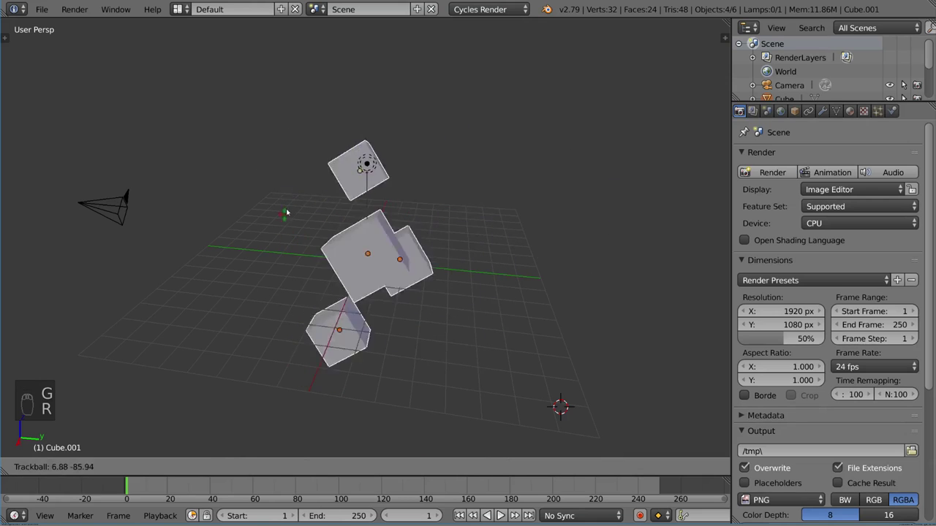
pyautogui.rightClick(416, 189)
pyautogui.moveTo(416, 189); pyautogui.dragTo(505, 222, button='middle')
pyautogui.press('r')
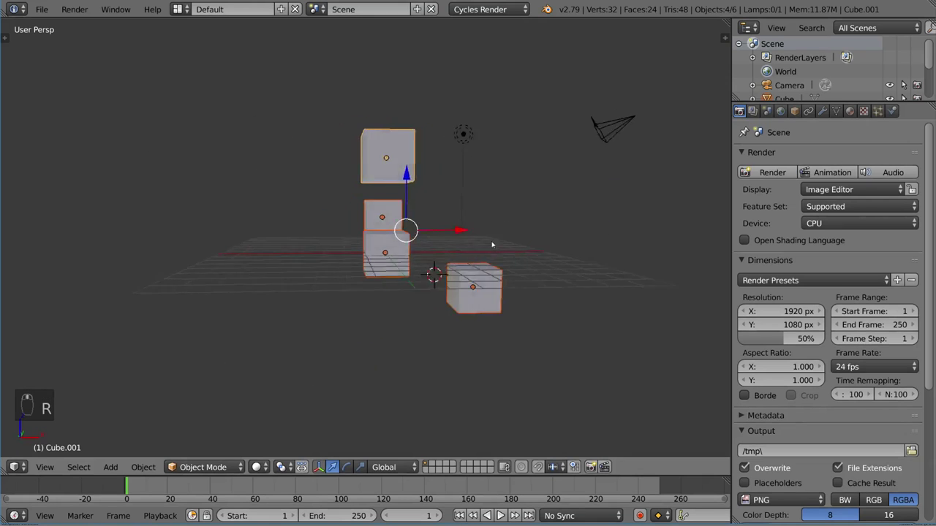
pyautogui.press('r')
pyautogui.rightClick(412, 229)
pyautogui.press('r')
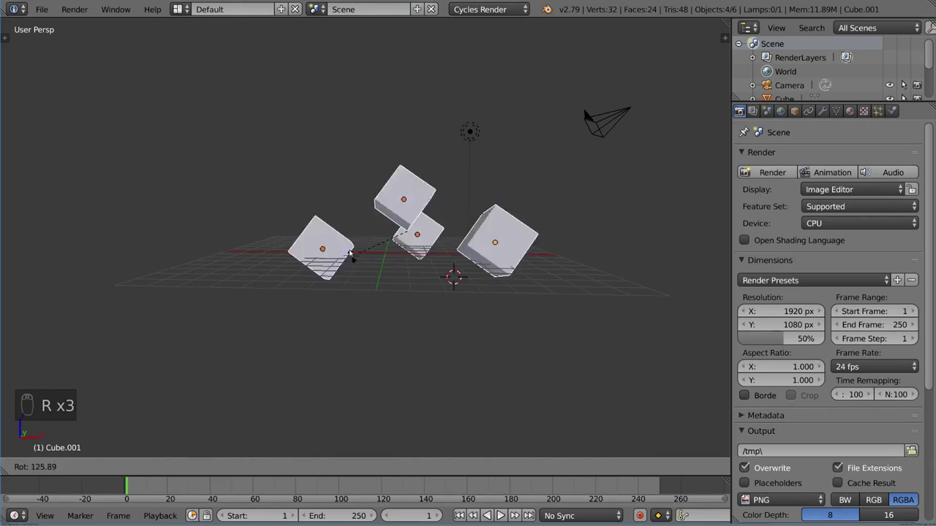
pyautogui.rightClick(409, 229)
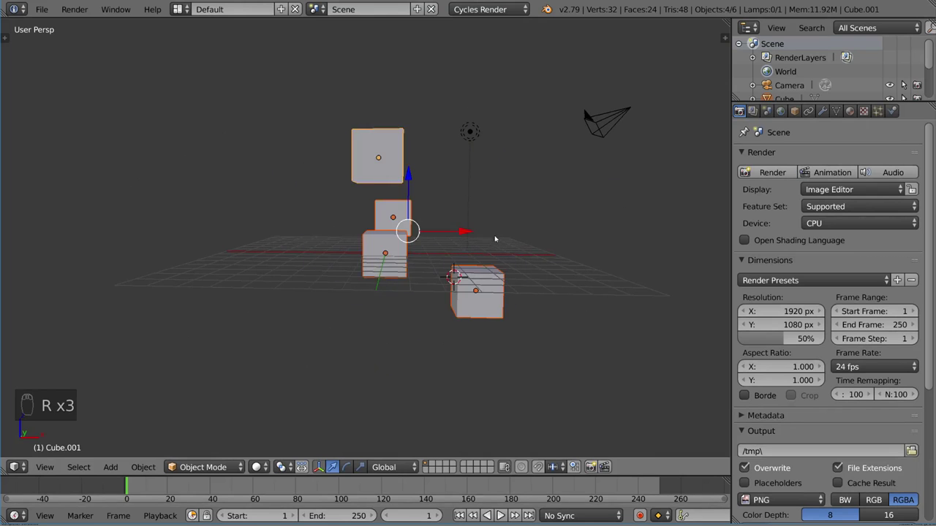
pyautogui.moveTo(410, 230); pyautogui.dragTo(446, 241, button='middle')
pyautogui.scroll(4, 475, 242)
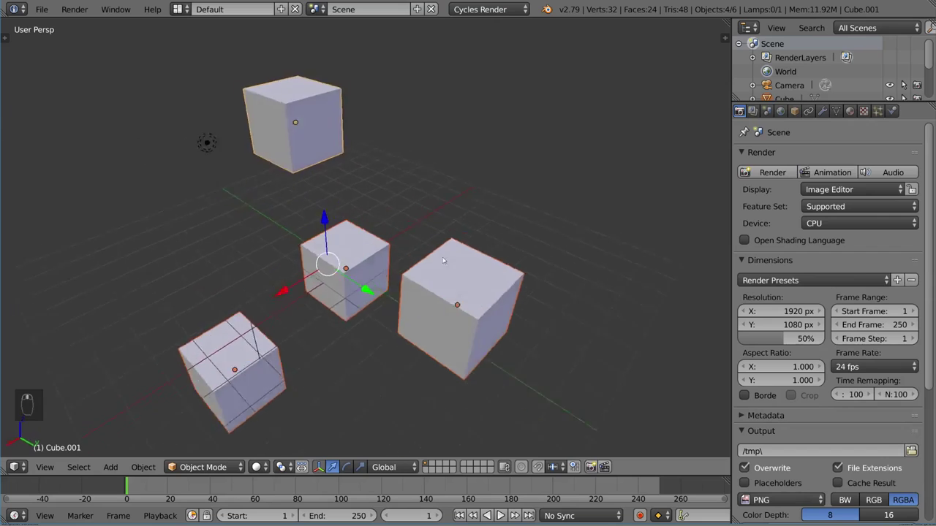
pyautogui.moveTo(503, 241); pyautogui.dragTo(528, 232, button='middle')
pyautogui.press('r')
pyautogui.press('r')
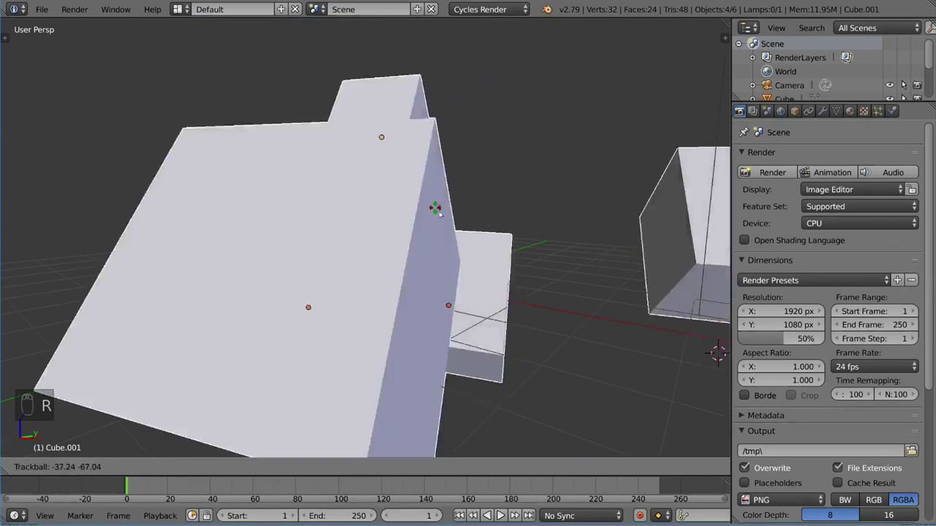
pyautogui.rightClick(439, 214)
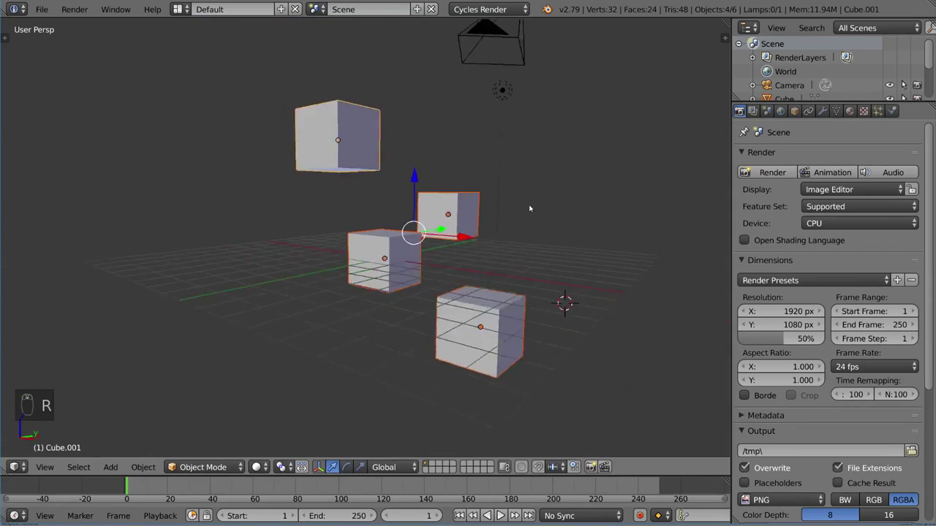
pyautogui.moveTo(439, 214); pyautogui.dragTo(412, 250, button='middle')
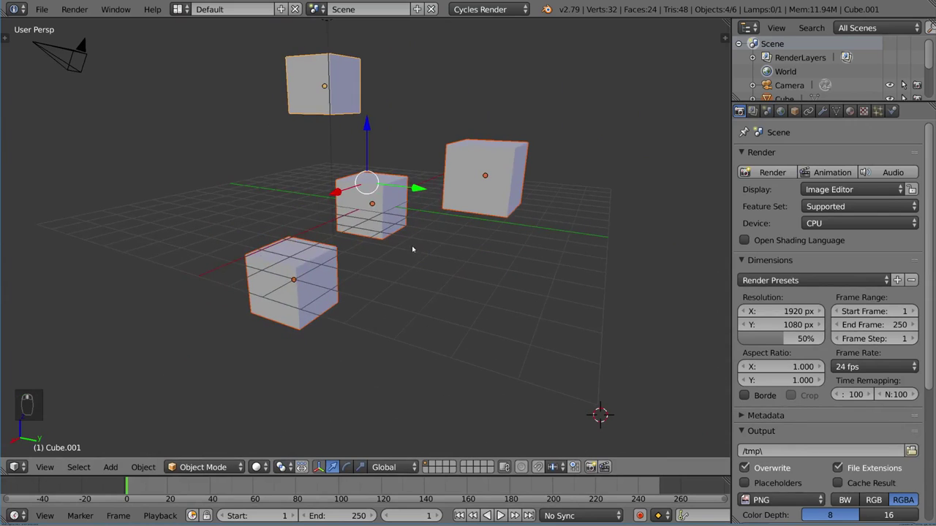
pyautogui.rightClick(441, 167)
pyautogui.moveTo(404, 144); pyautogui.dragTo(330, 127, button='middle')
pyautogui.rightClick(381, 199)
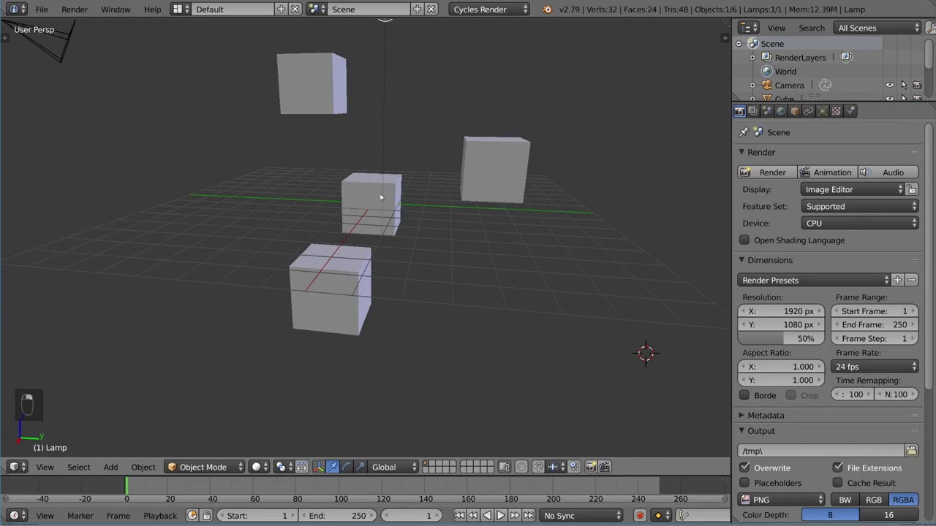
pyautogui.rightClick(380, 198)
pyautogui.moveTo(367, 198); pyautogui.dragTo(340, 196, button='middle')
pyautogui.rightClick(350, 77)
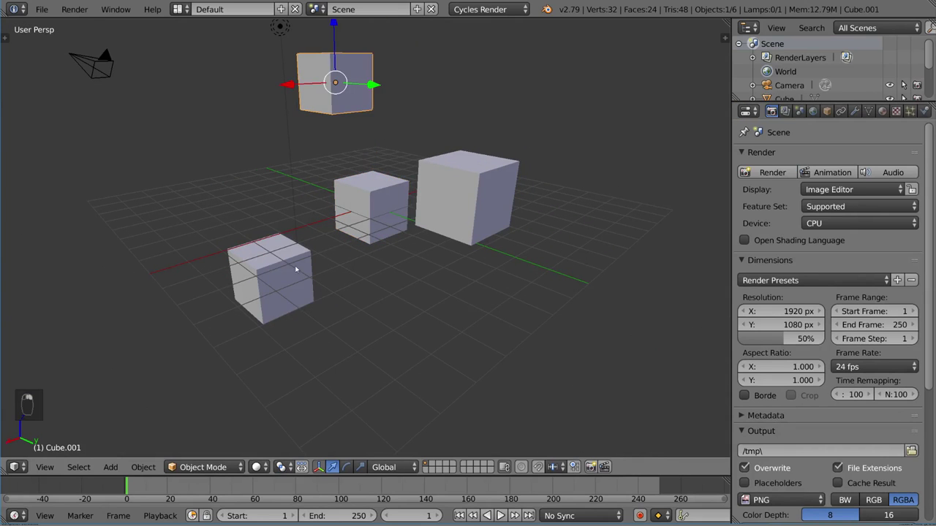
pyautogui.rightClick(296, 270)
pyautogui.rightClick(457, 206)
pyautogui.rightClick(340, 81)
pyautogui.rightClick(359, 186)
pyautogui.moveTo(386, 164); pyautogui.dragTo(408, 162, button='middle')
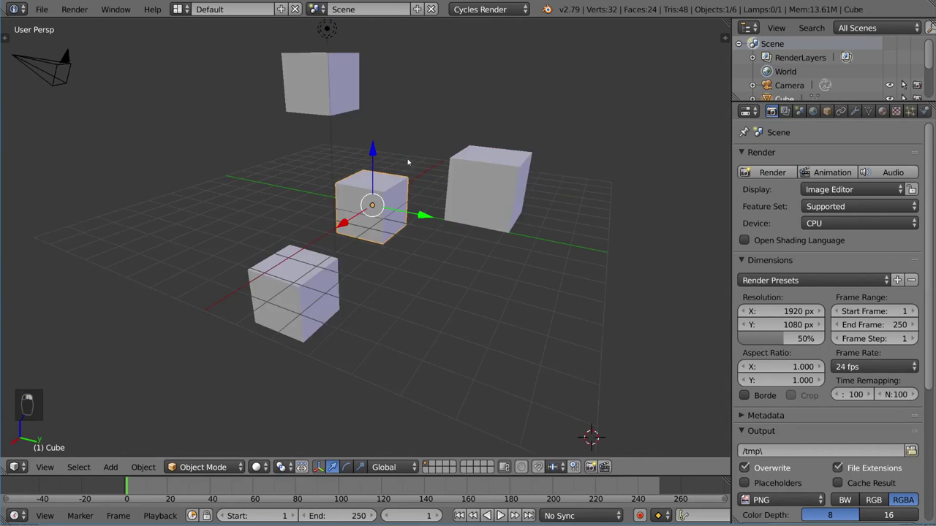
pyautogui.moveTo(395, 127); pyautogui.dragTo(406, 125, button='middle')
pyautogui.rightClick(292, 87)
pyautogui.rightClick(450, 176)
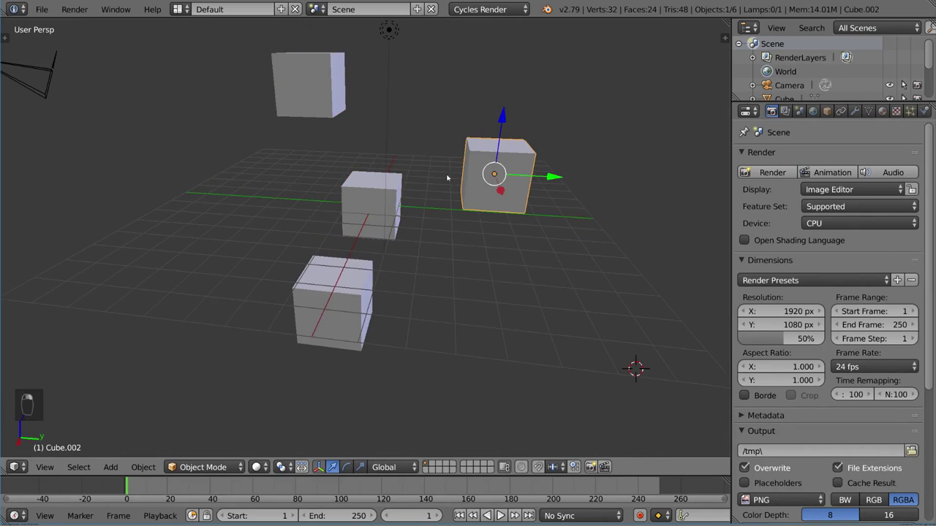
pyautogui.keyDown('shift'); pyautogui.rightClick(326, 98); pyautogui.keyUp('shift')
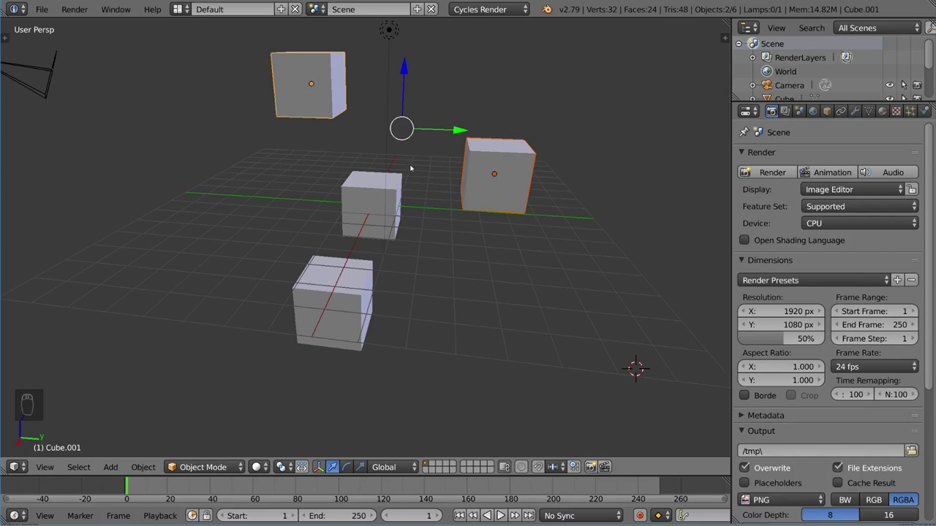
pyautogui.keyDown('shift'); pyautogui.rightClick(357, 193); pyautogui.keyUp('shift')
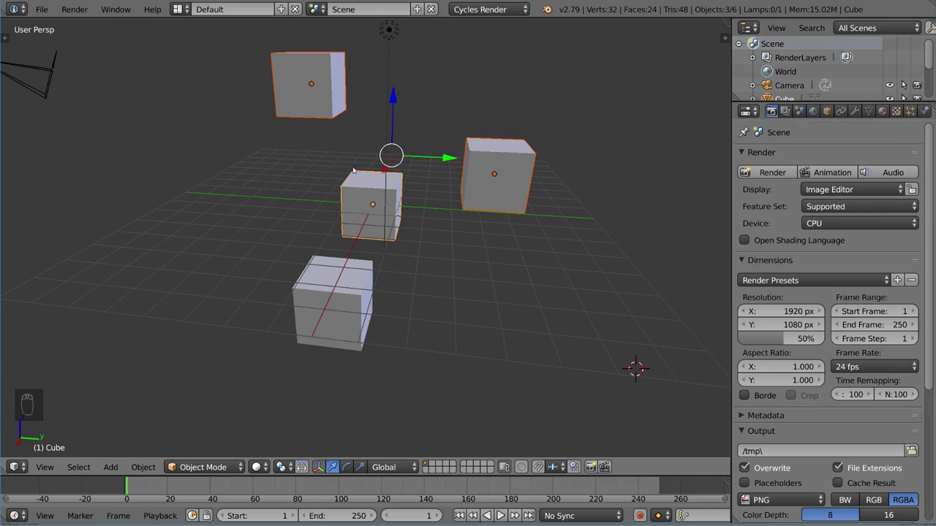
pyautogui.hotkey('ctrl', 'z')
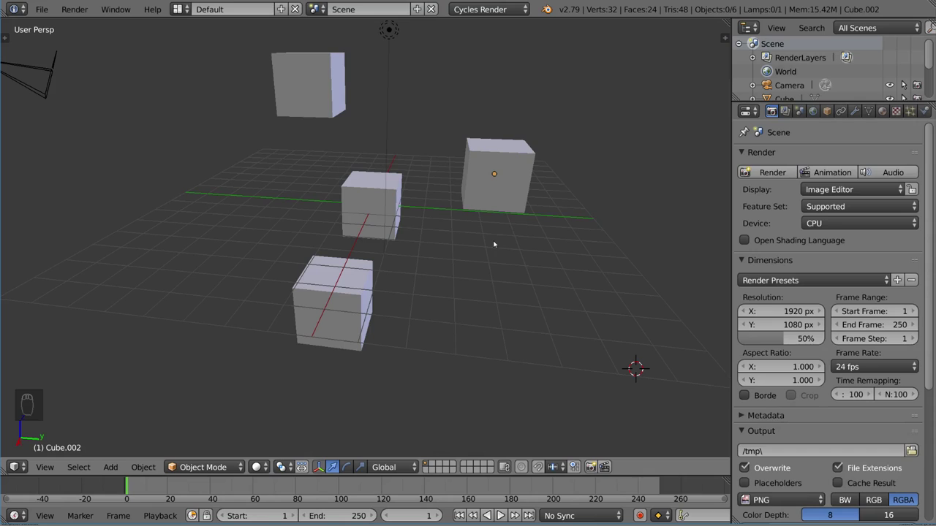
# - Select the right cube, add the top cube, then add the middle cube as active
pyautogui.rightClick(490, 192)
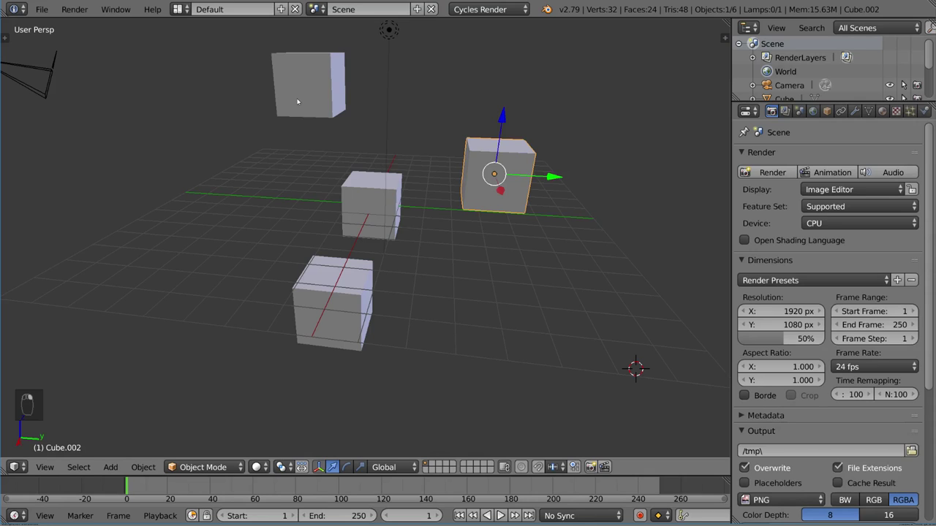
pyautogui.keyDown('shift'); pyautogui.rightClick(298, 102); pyautogui.keyUp('shift')
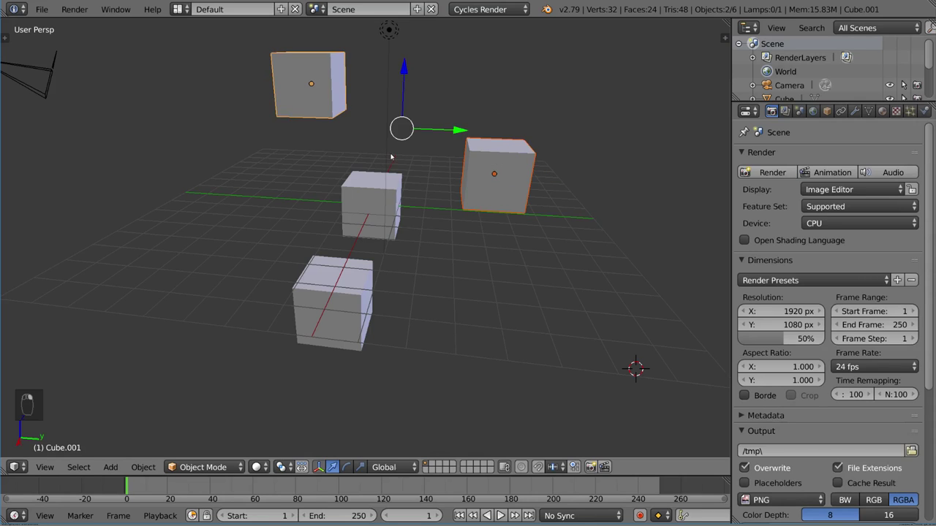
pyautogui.keyDown('shift'); pyautogui.rightClick(368, 189); pyautogui.keyUp('shift')
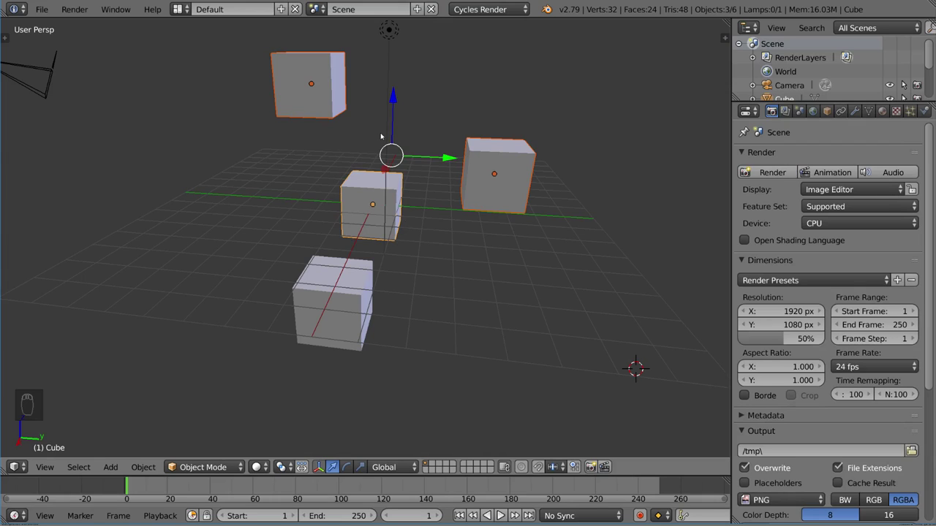
# - Parent the right and top cubes to the middle cube using Object (Keep Transform)
pyautogui.hotkey('ctrl', 'p')
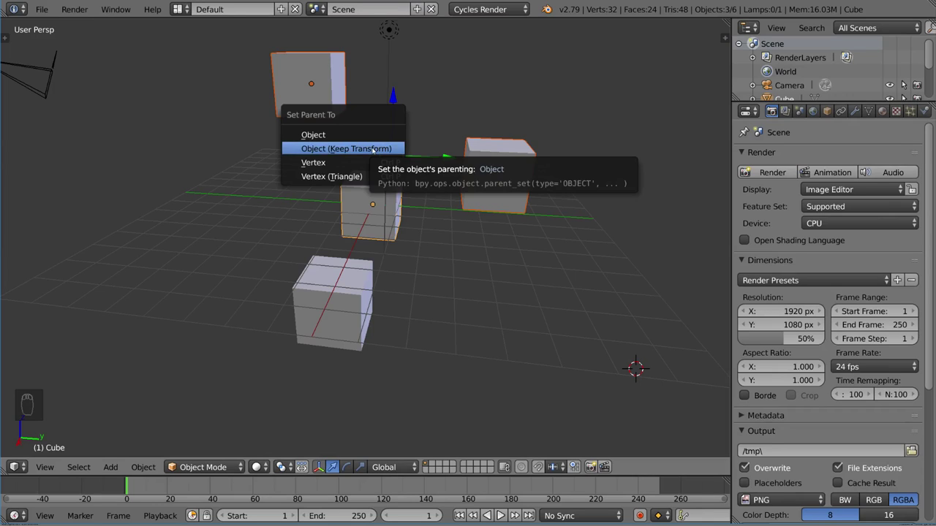
pyautogui.click(371, 150)
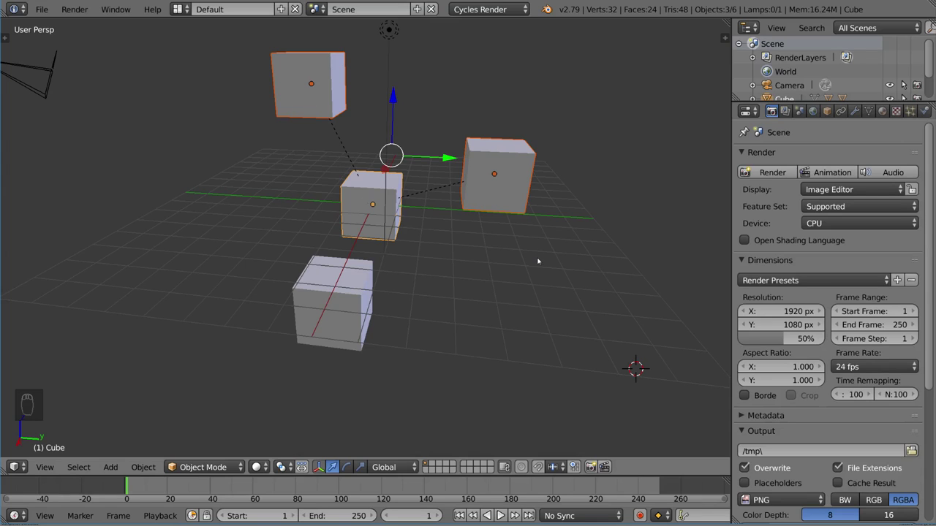
# - Toggle Relationship Lines off and back on in the sidebar's Display panel, then close the sidebar
pyautogui.press('n')
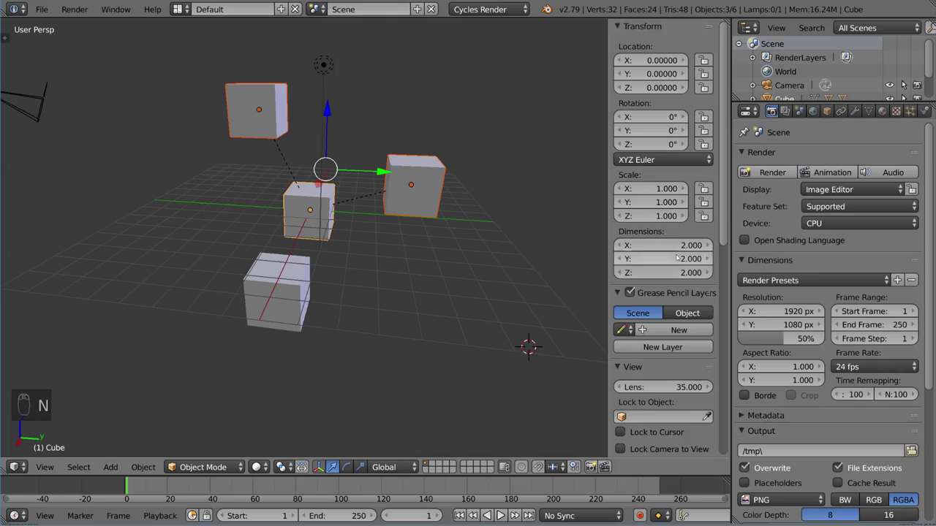
pyautogui.scroll(-10, 677, 258)
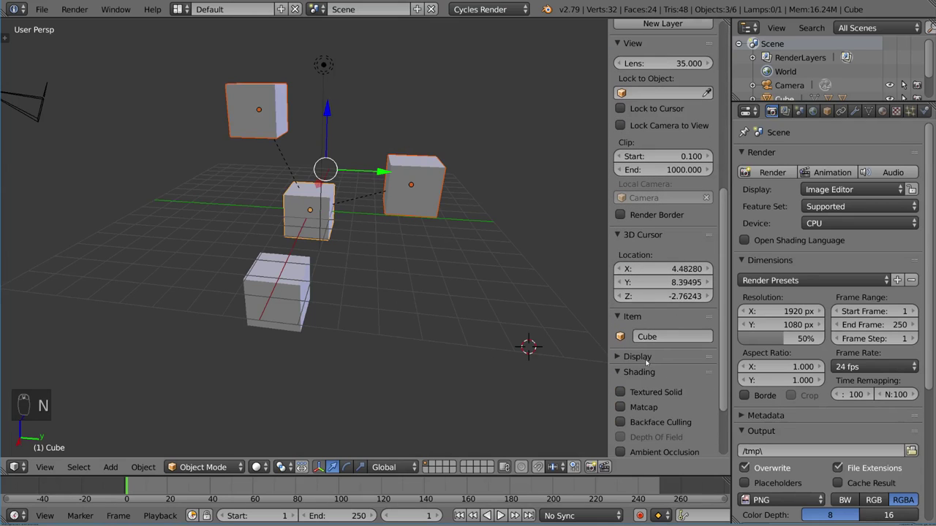
pyautogui.click(638, 357)
pyautogui.scroll(-2, 653, 370)
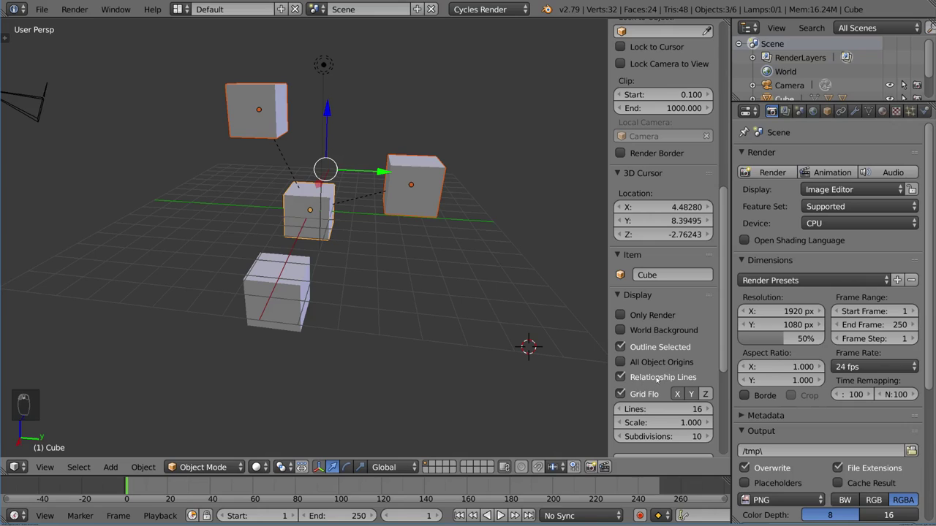
pyautogui.click(648, 379)
pyautogui.click(621, 378)
pyautogui.press('n')
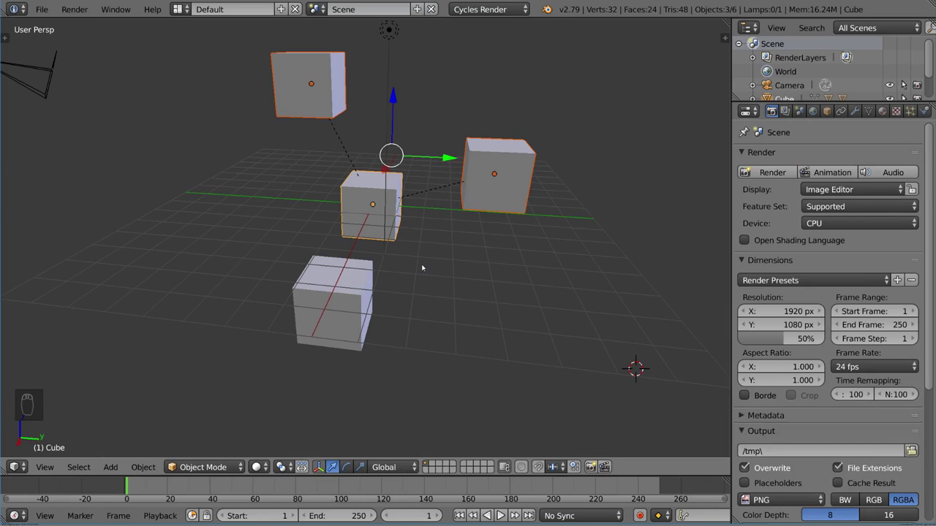
pyautogui.rightClick(375, 198)
pyautogui.press('r')
pyautogui.press('r')
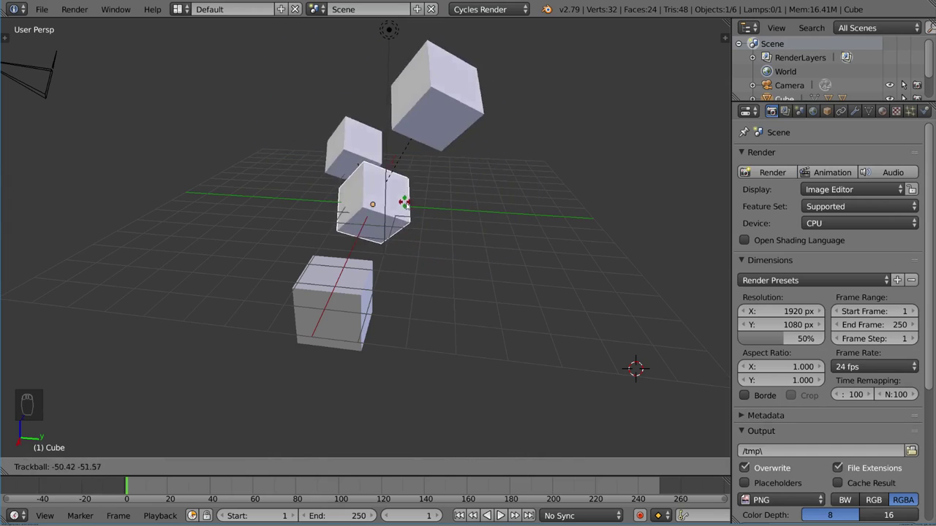
pyautogui.press('Escape')
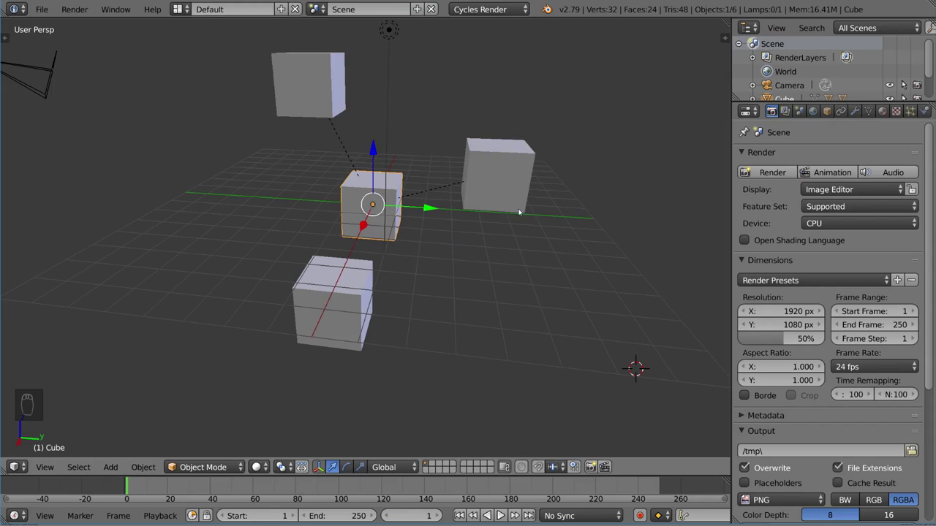
pyautogui.rightClick(494, 174)
pyautogui.rightClick(312, 87)
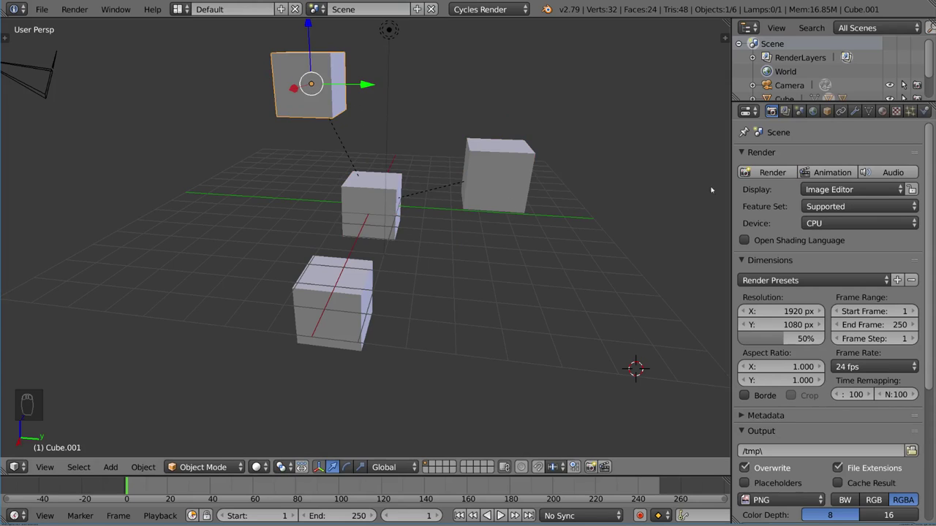
# - Show the Object properties tab, then test rotating and moving Cube before cancelling
pyautogui.click(830, 114)
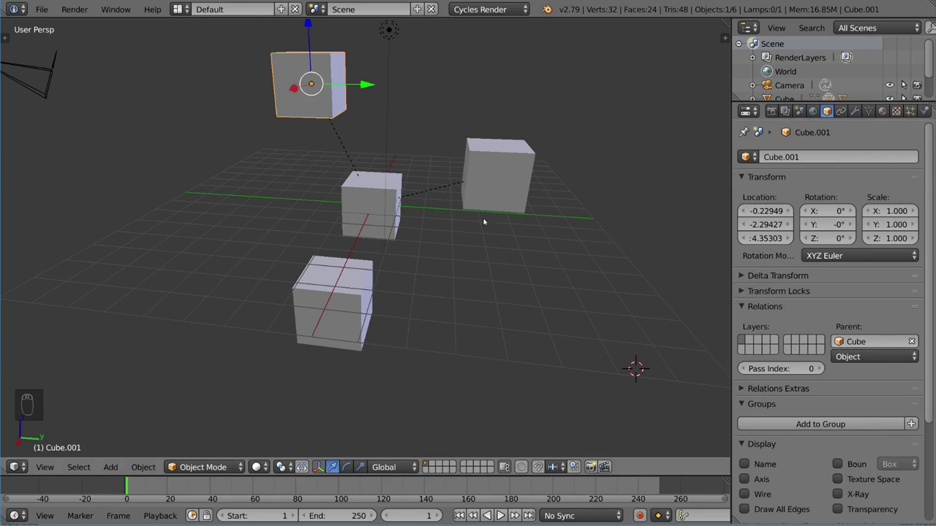
pyautogui.rightClick(395, 212)
pyautogui.press('r')
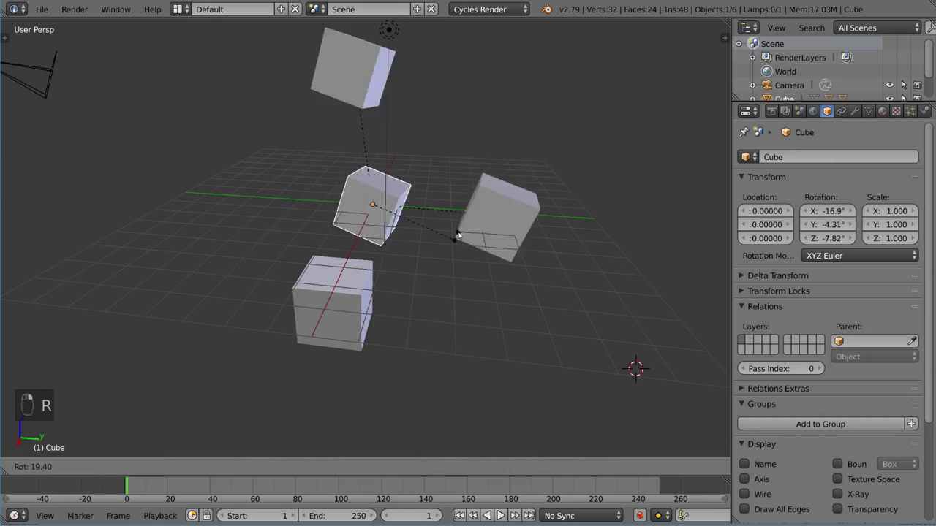
pyautogui.press('g')
pyautogui.press('r')
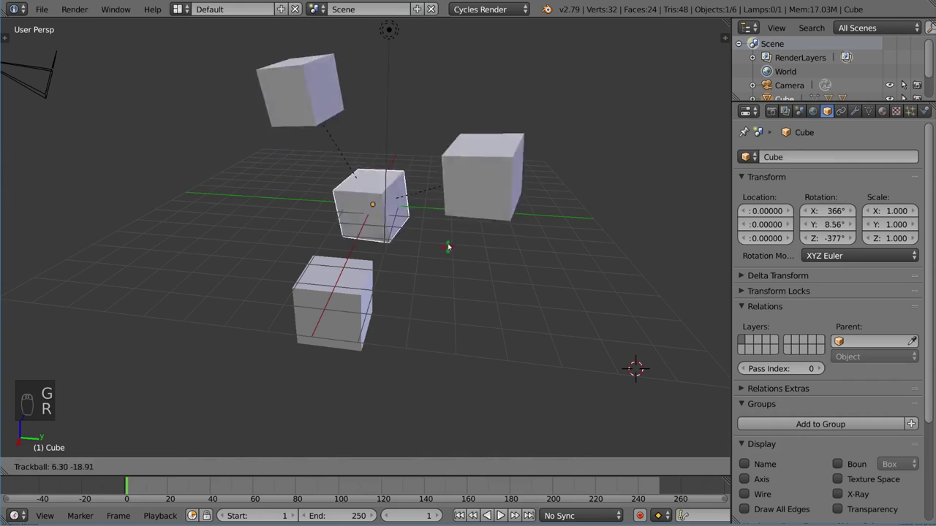
pyautogui.rightClick(465, 225)
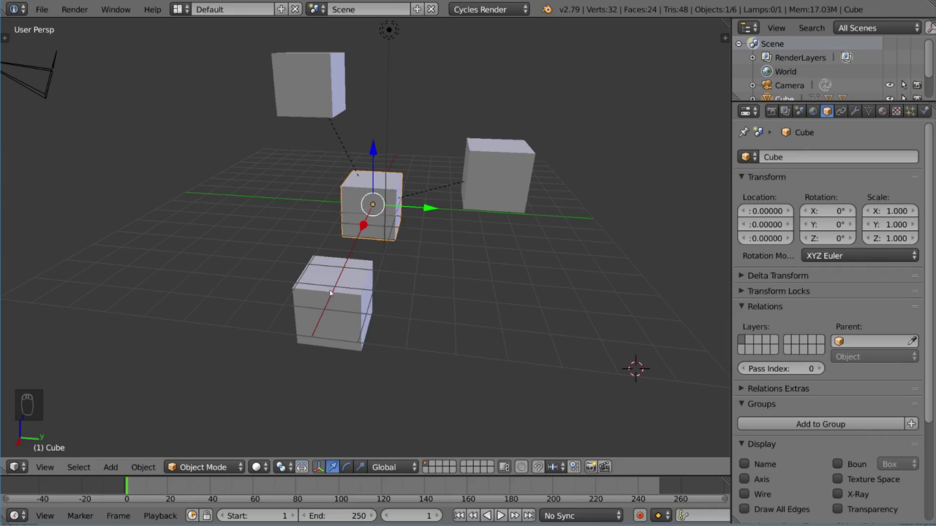
# - Parent Cube to Cube.003 with Object (Keep Transform), then test-rotate Cube and cancel
pyautogui.keyDown('shift'); pyautogui.rightClick(369, 296); pyautogui.keyUp('shift')
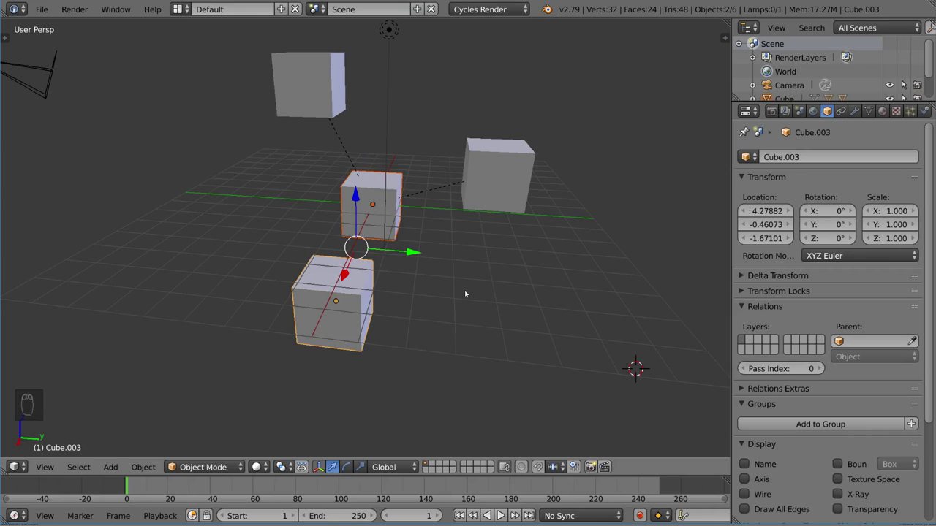
pyautogui.hotkey('ctrl', 'p')
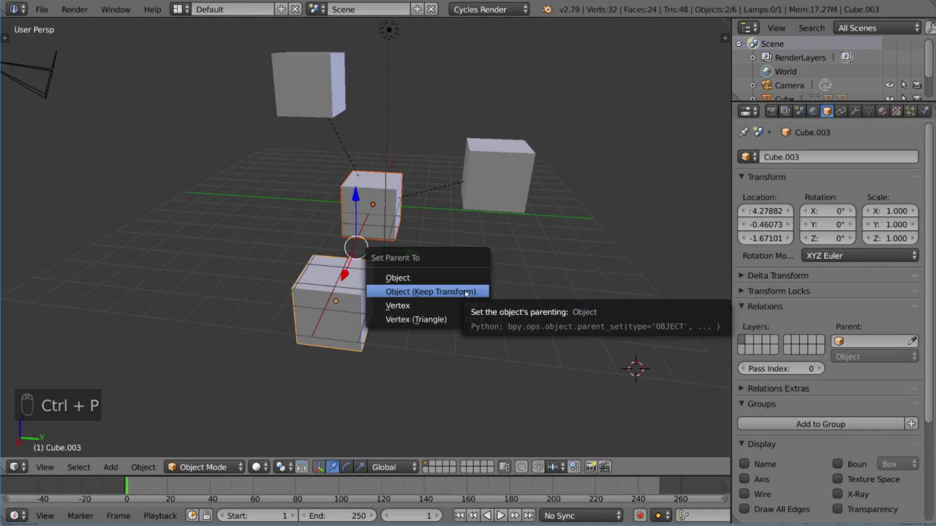
pyautogui.click(465, 292)
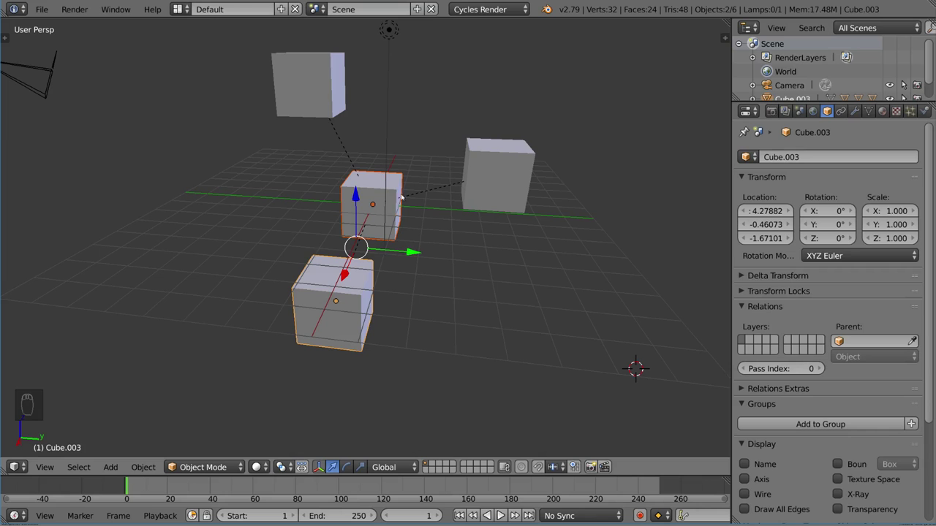
pyautogui.rightClick(388, 214)
pyautogui.press('r')
pyautogui.press('r')
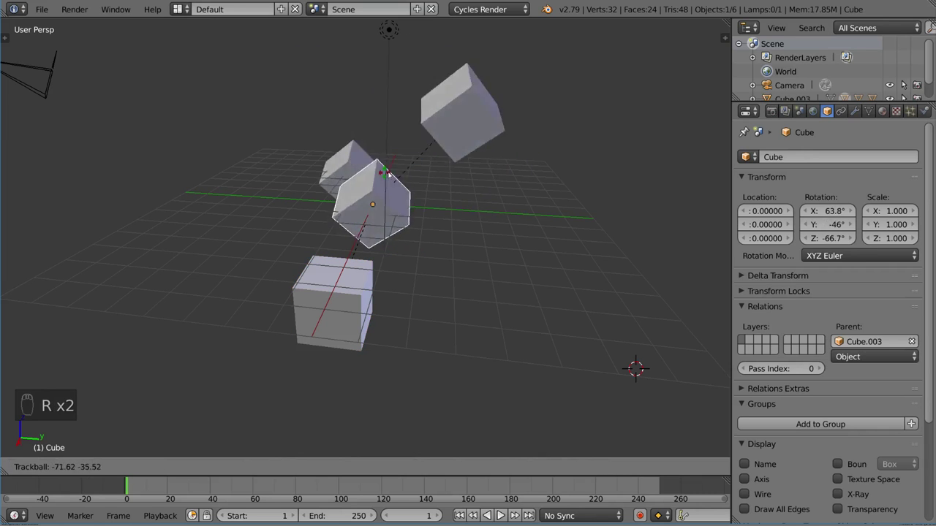
pyautogui.rightClick(370, 283)
# - Rotate Cube.003 and Cube, then rotate and move Cube.001 to see children follow
pyautogui.rightClick(370, 283)
pyautogui.press('r')
pyautogui.press('r')
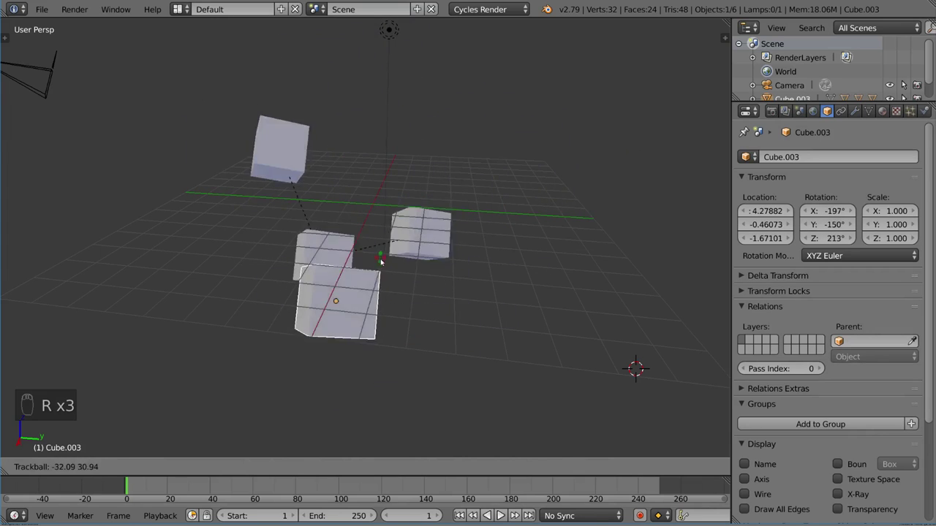
pyautogui.click(392, 295)
pyautogui.rightClick(314, 172)
pyautogui.press('r')
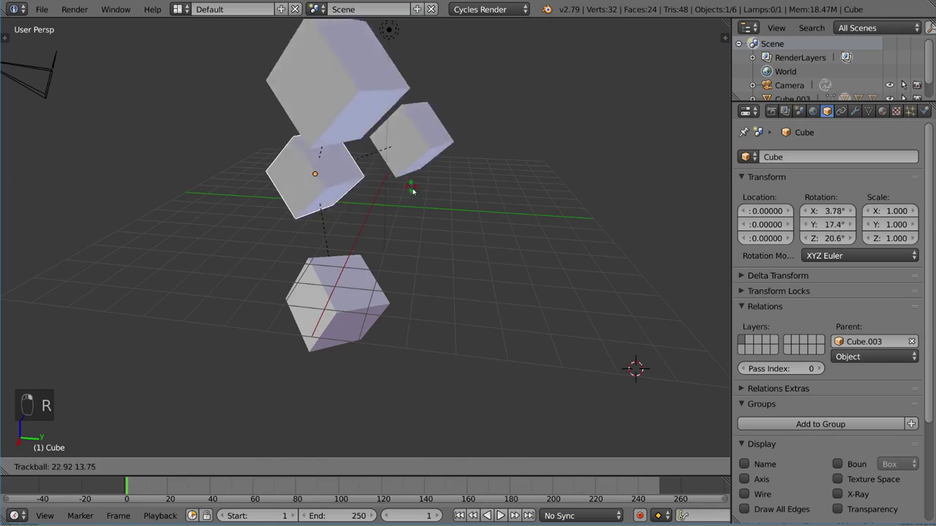
pyautogui.click(418, 213)
pyautogui.rightClick(402, 208)
pyautogui.press('r')
pyautogui.press('r')
pyautogui.click(487, 219)
pyautogui.press('g')
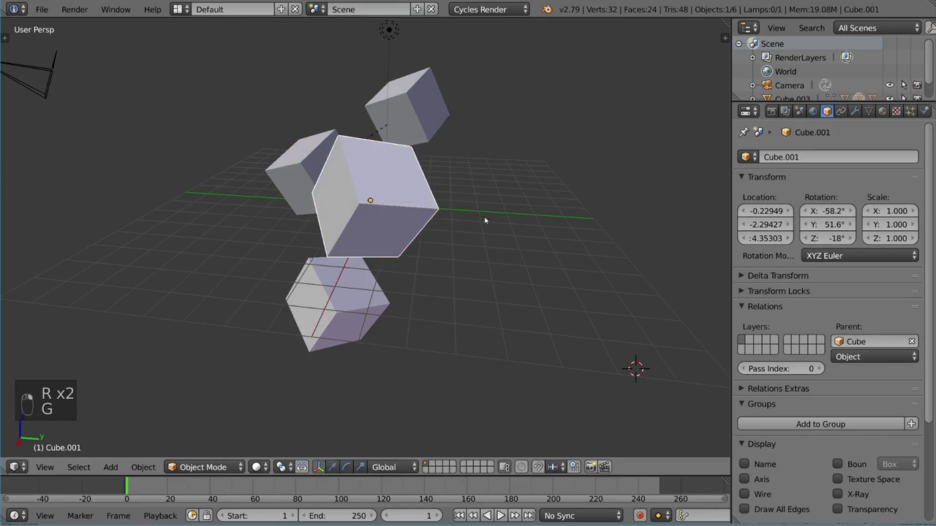
pyautogui.click(563, 228)
# - Alternately rotate Cube.003 and Cube, watching the child cubes swing with them
pyautogui.rightClick(333, 298)
pyautogui.press('r')
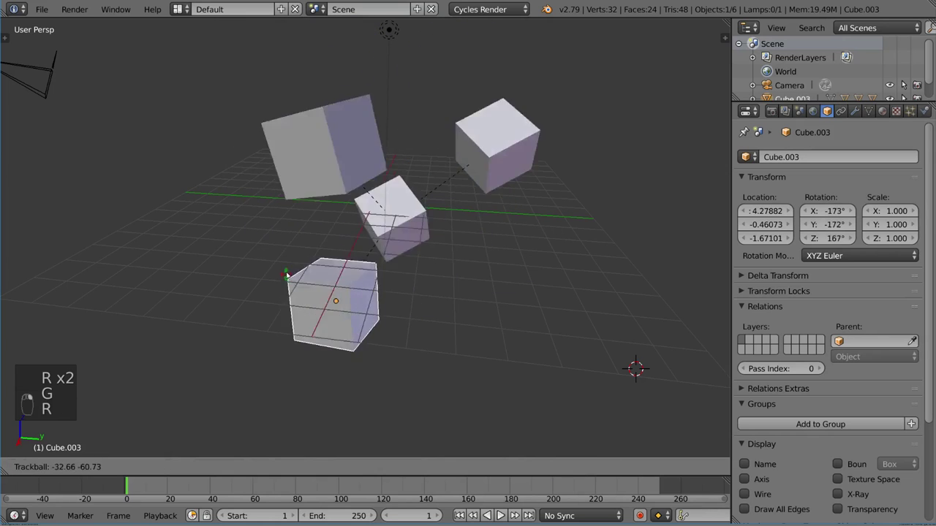
pyautogui.click(328, 245)
pyautogui.rightClick(294, 209)
pyautogui.press('r')
pyautogui.press('r')
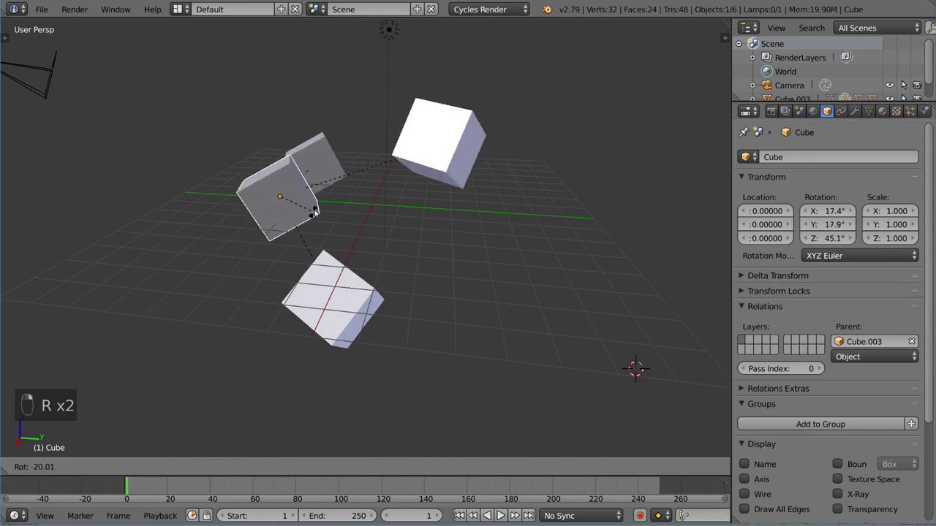
pyautogui.click(322, 174)
pyautogui.rightClick(327, 273)
pyautogui.press('r')
pyautogui.click(326, 288)
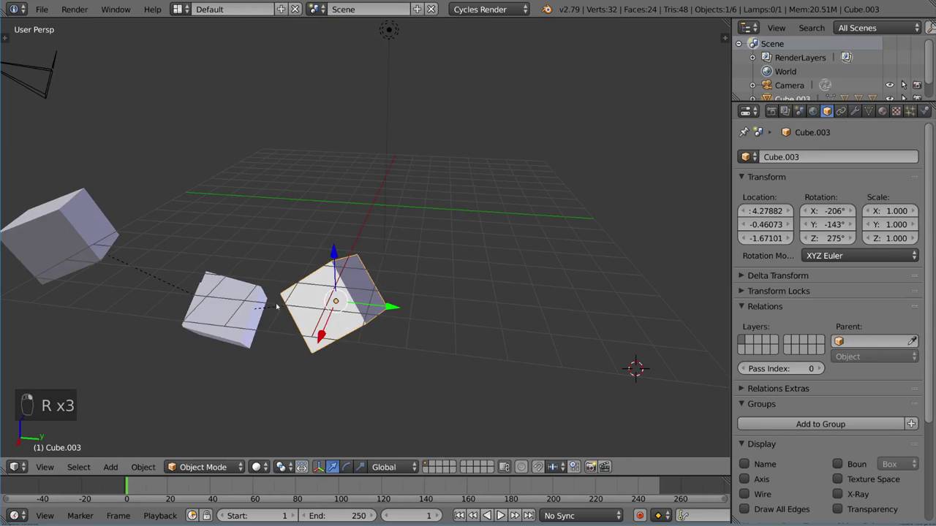
# - Rotate Cube twice and move it up-left, carrying its children along
pyautogui.rightClick(238, 300)
pyautogui.press('r')
pyautogui.press('r')
pyautogui.click(292, 315)
pyautogui.rightClick(305, 313)
pyautogui.rightClick(289, 207)
pyautogui.press('r')
pyautogui.press('r')
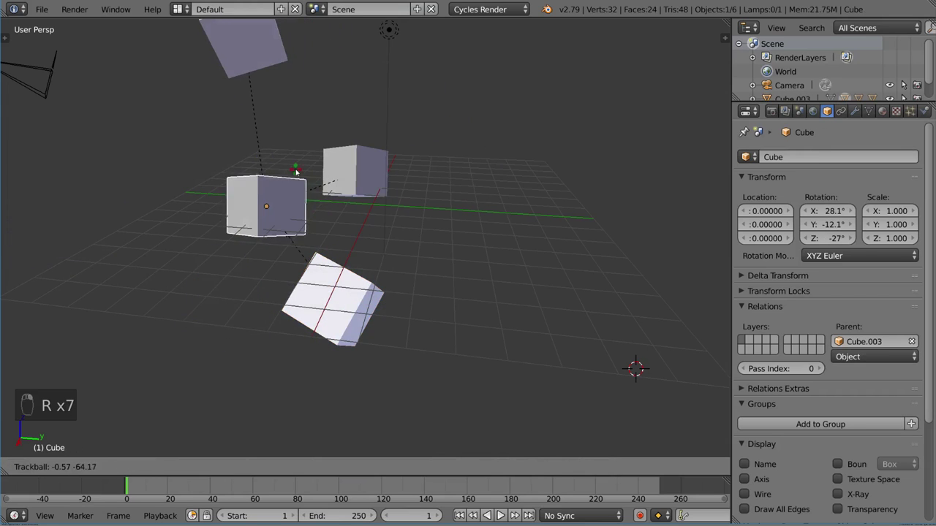
pyautogui.click(300, 176)
pyautogui.press('g')
pyautogui.click(256, 153)
# - Rotate Cube.003 once more, then rotate Cube twice
pyautogui.rightClick(334, 298)
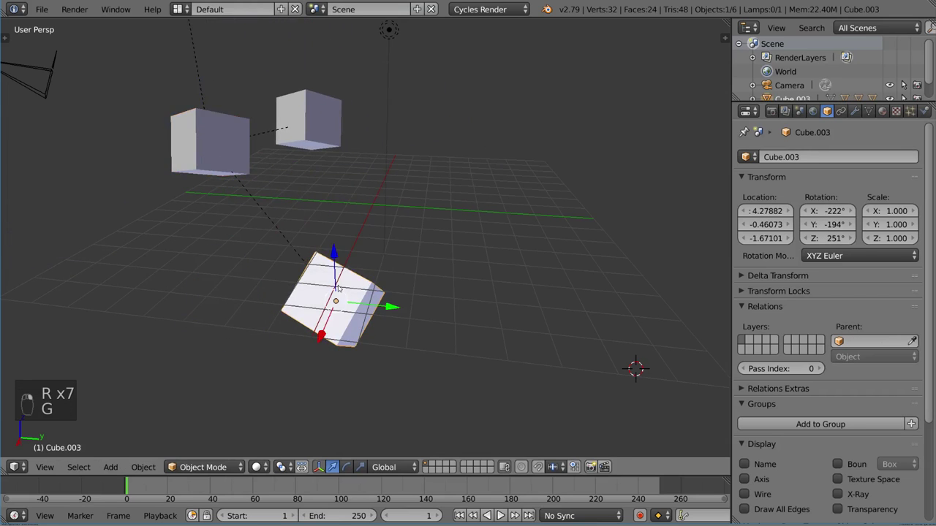
pyautogui.scroll(-4, 351, 278)
pyautogui.press('r')
pyautogui.click(387, 195)
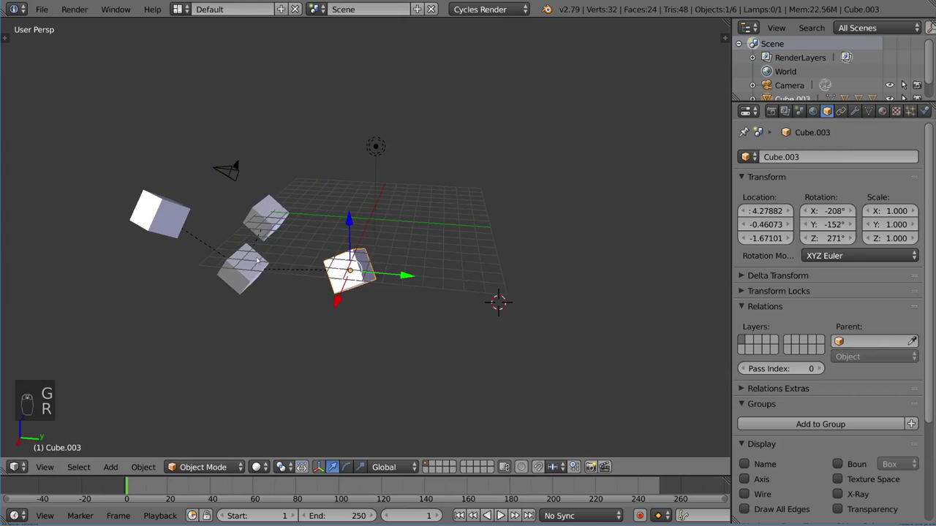
pyautogui.rightClick(242, 265)
pyautogui.press('r')
pyautogui.press('r')
pyautogui.click(334, 227)
pyautogui.press('r')
pyautogui.click(314, 192)
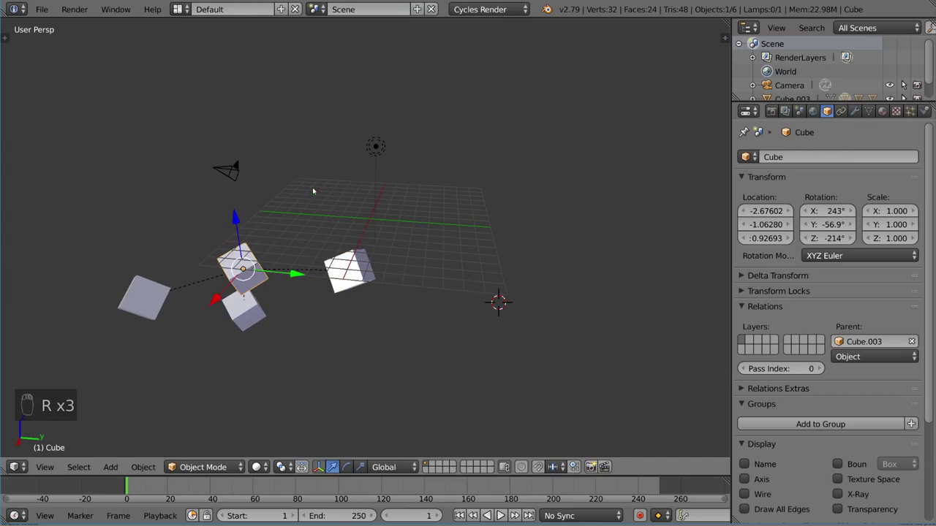
# - Move Cube.001 and Cube.002 to new positions
pyautogui.rightClick(244, 311)
pyautogui.rightClick(149, 307)
pyautogui.press('g')
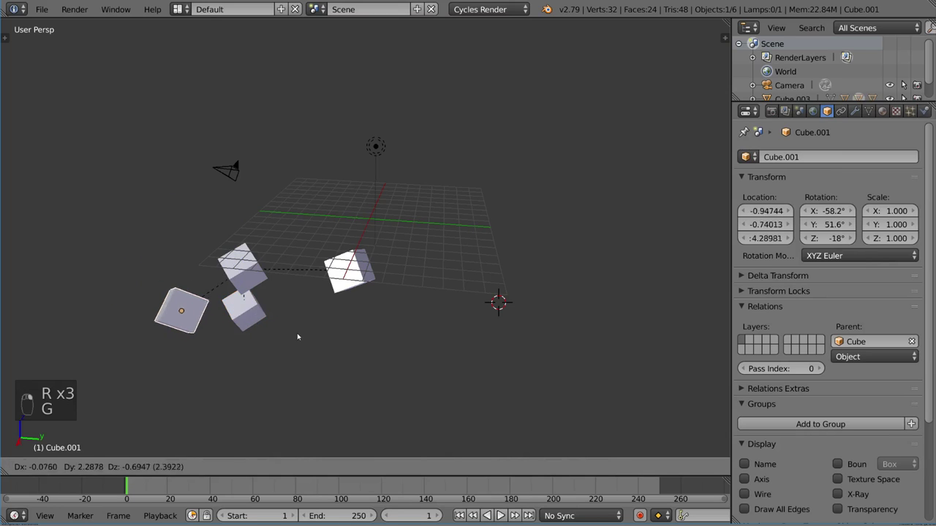
pyautogui.click(297, 334)
pyautogui.rightClick(255, 316)
pyautogui.press('r')
pyautogui.press('g')
pyautogui.click(262, 329)
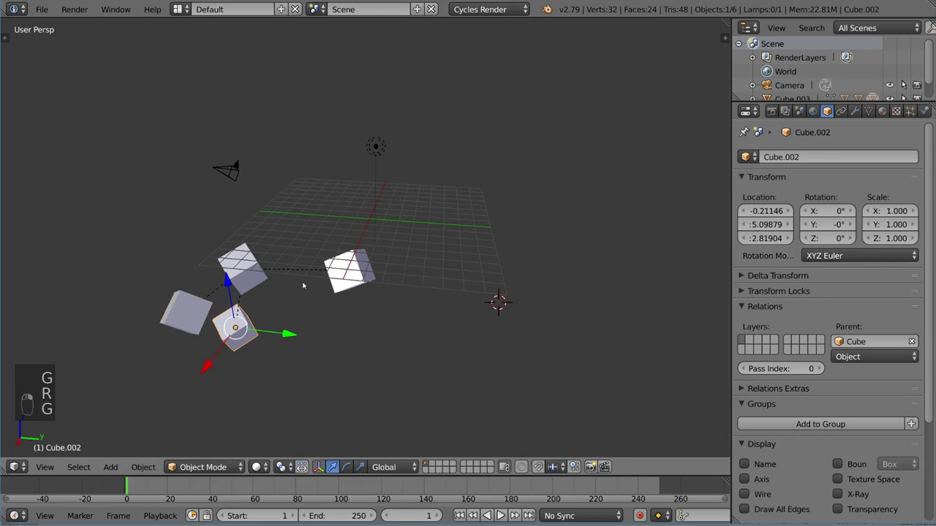
# - Rotate Cube and then Cube.003 again to check the hierarchy
pyautogui.rightClick(242, 265)
pyautogui.press('r')
pyautogui.click(314, 216)
pyautogui.rightClick(350, 269)
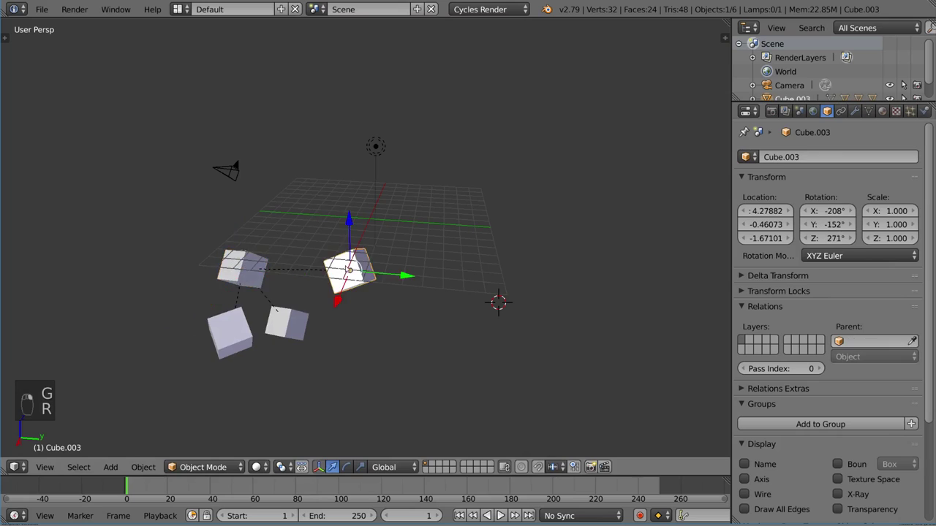
pyautogui.press('r')
pyautogui.press('r')
pyautogui.click(390, 305)
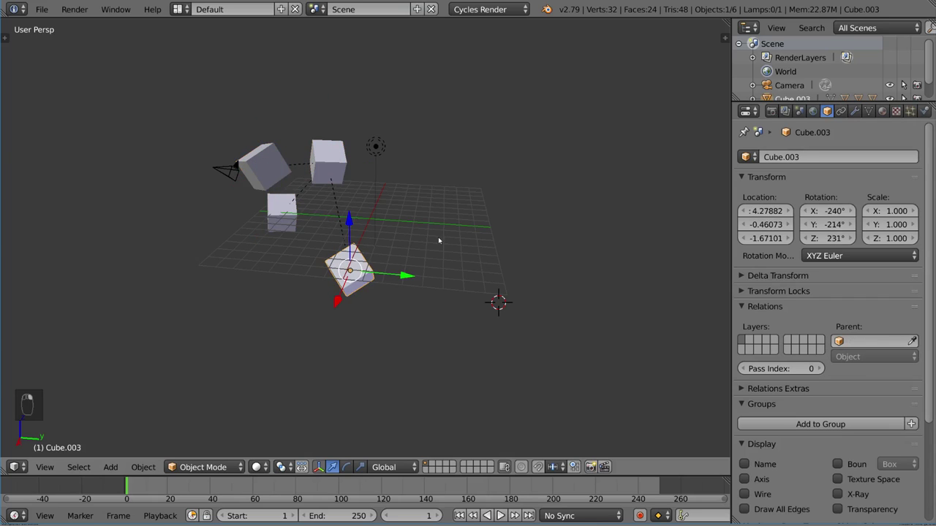
# - Clear the rotations of Cube.003 and Cube, and clear the middle cube's location with Alt+G
pyautogui.hotkey('alt', 'r')
pyautogui.rightClick(360, 192)
pyautogui.hotkey('alt', 'r')
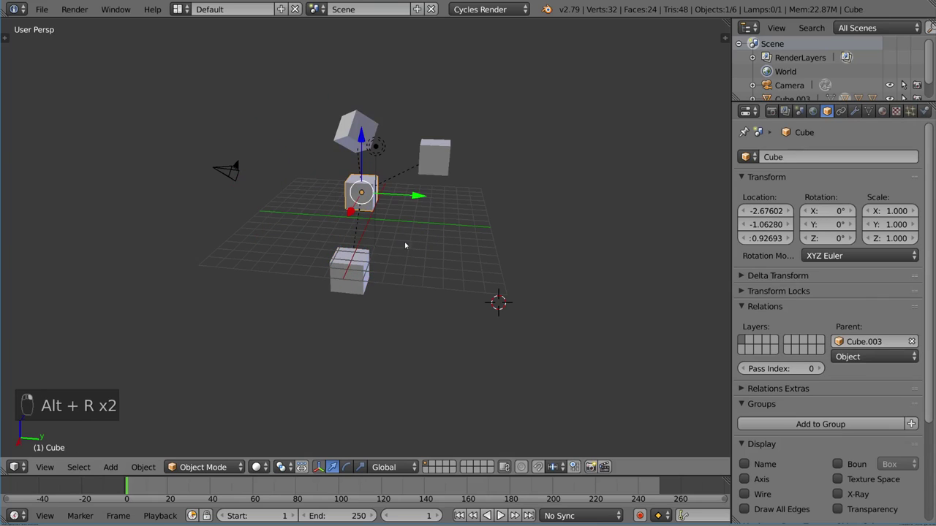
pyautogui.rightClick(349, 268)
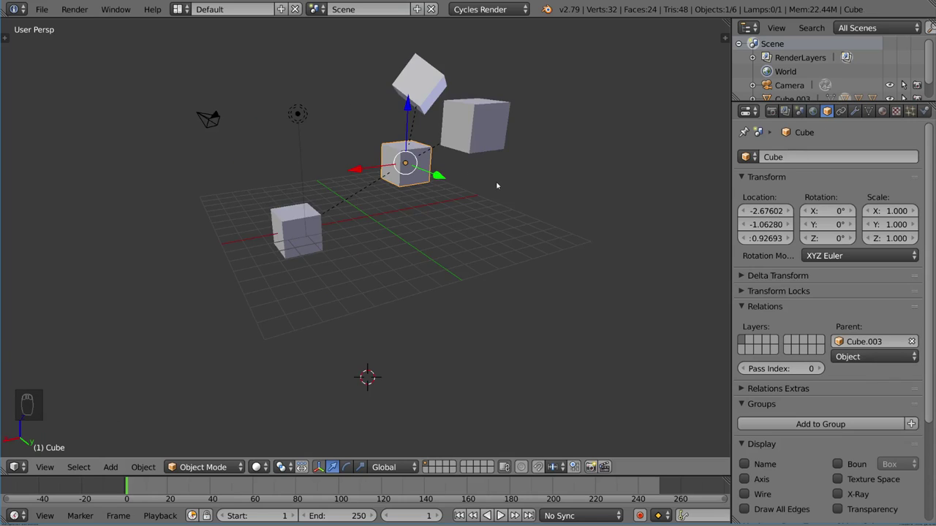
pyautogui.moveTo(497, 186); pyautogui.dragTo(422, 190, button='middle')
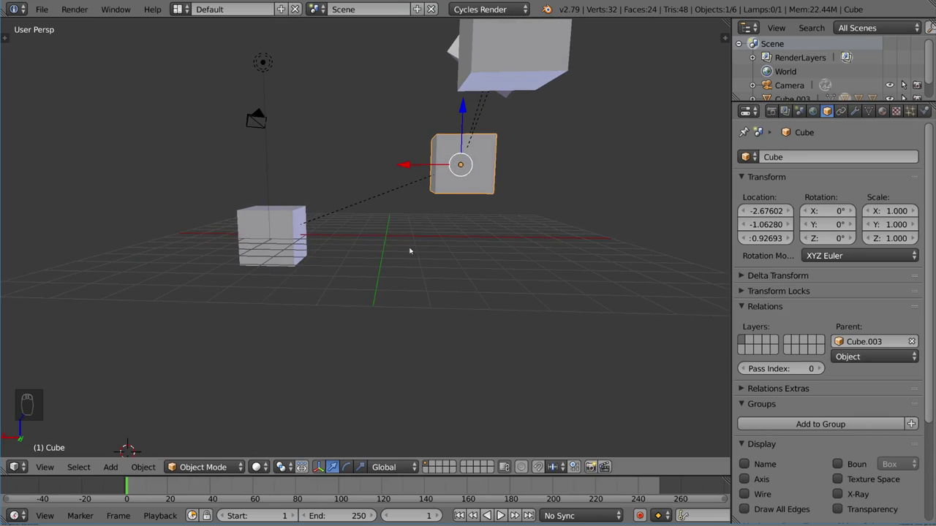
pyautogui.moveTo(409, 251); pyautogui.dragTo(437, 192, button='middle')
pyautogui.hotkey('alt', 'r')
pyautogui.hotkey('alt', 'g')
# - Move Cube.003 higher up, then clear the middle cube's location to zero again
pyautogui.moveTo(397, 232); pyautogui.dragTo(334, 253, button='middle')
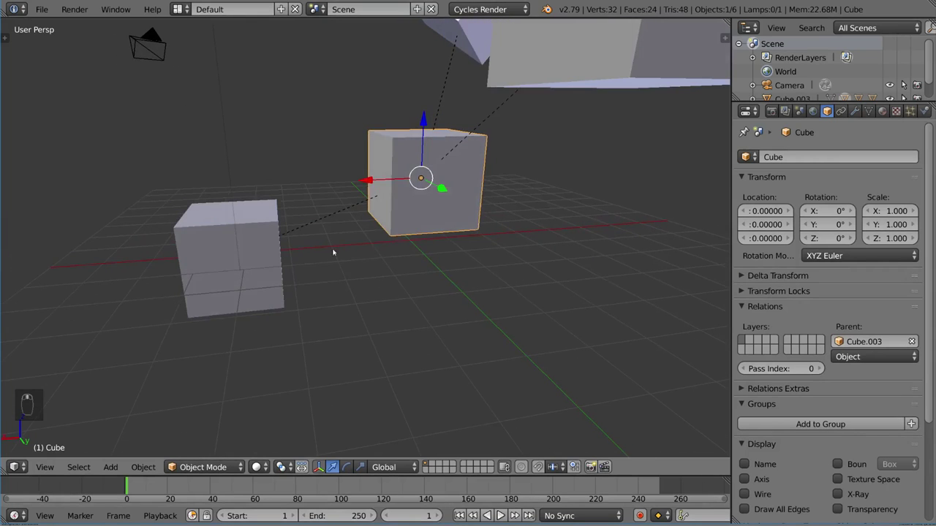
pyautogui.rightClick(244, 247)
pyautogui.press('g')
pyautogui.click(159, 89)
pyautogui.scroll(-5, 365, 241)
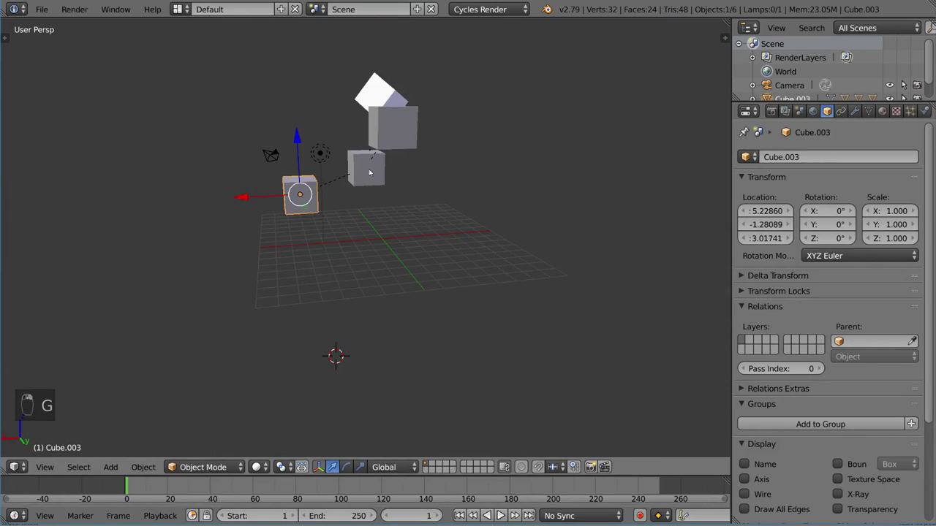
pyautogui.rightClick(373, 117)
pyautogui.scroll(3, 411, 163)
pyautogui.hotkey('alt', 'g')
pyautogui.hotkey('alt', 'g')
pyautogui.hotkey('alt', 'g')
pyautogui.hotkey('alt', 'g')
pyautogui.hotkey('alt', 'g')
pyautogui.scroll(2, 420, 164)
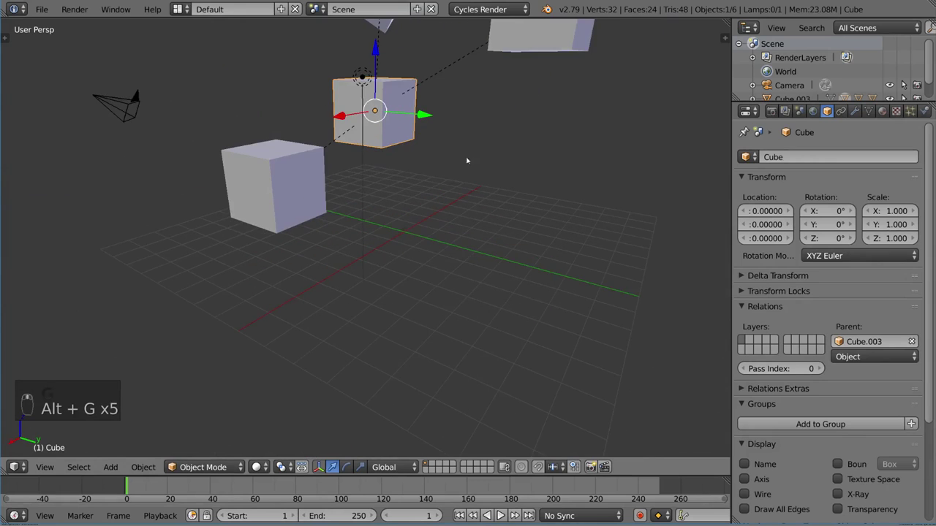
pyautogui.moveTo(424, 119); pyautogui.dragTo(412, 190, button='middle')
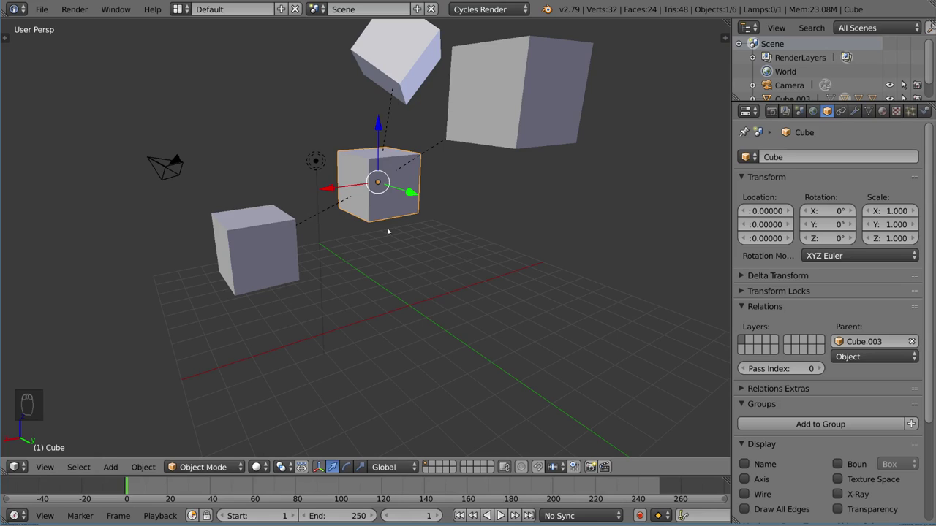
# - Clear the middle cube's parent and show the viewport properties sidebar
pyautogui.hotkey('alt', 'p')
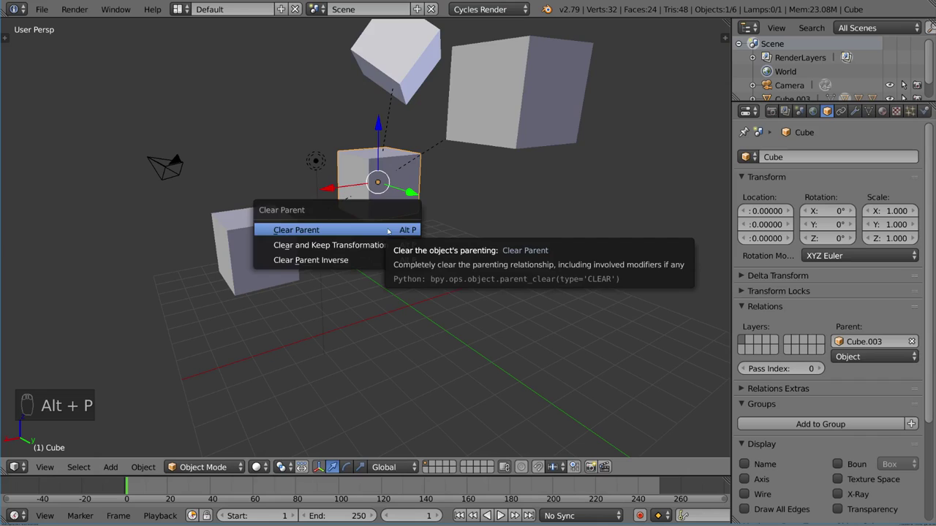
pyautogui.click(388, 231)
pyautogui.moveTo(400, 294)
pyautogui.mouseDown(button='middle')
pyautogui.moveTo(439, 293)
pyautogui.moveTo(402, 296)
pyautogui.mouseUp(button='middle')
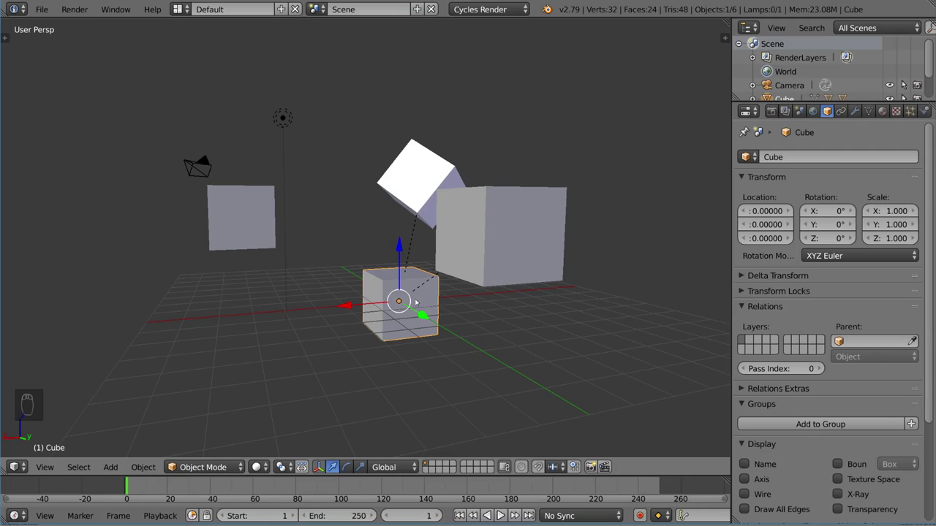
pyautogui.press('n')
pyautogui.scroll(10, 681, 186)
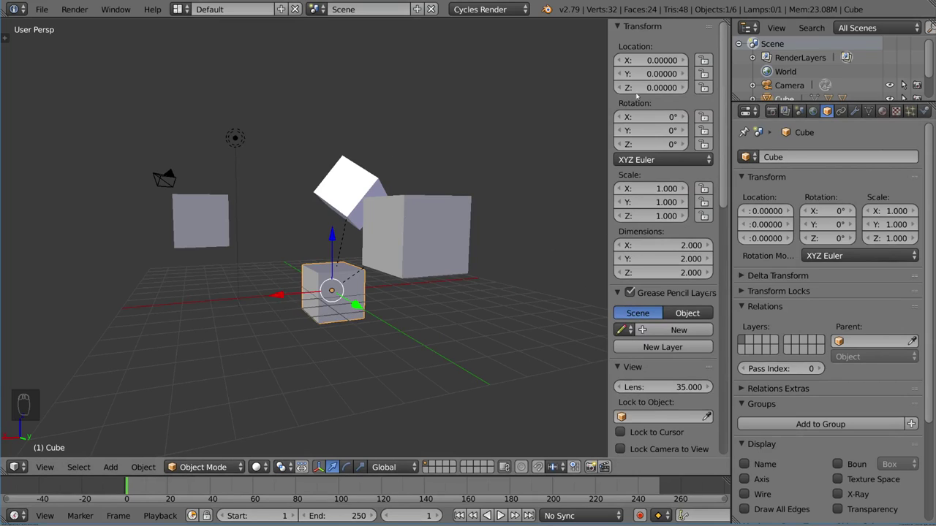
# - Undo to restore Cube.003 as parent, then test-move the middle cube and cancel
pyautogui.hotkey('ctrl', 'z')
pyautogui.hotkey('ctrl', 'z')
pyautogui.hotkey('ctrl', 'z')
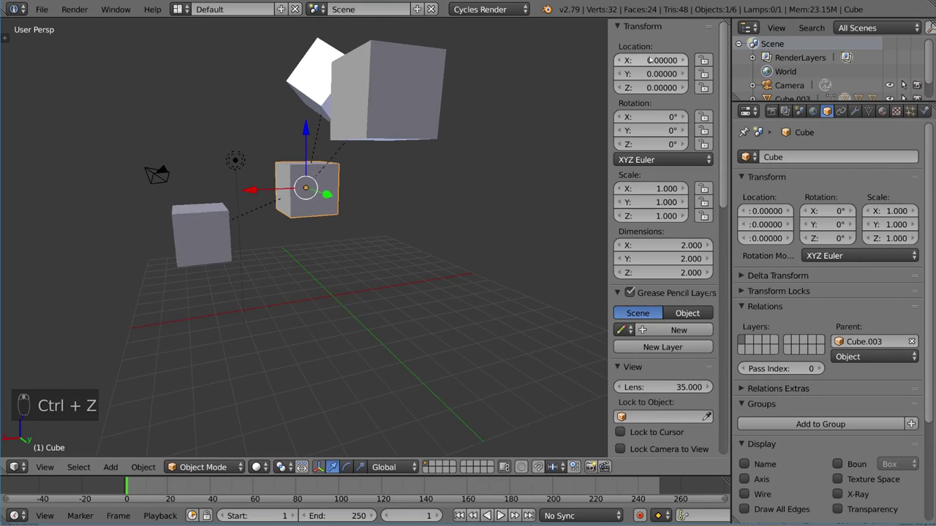
pyautogui.moveTo(431, 176); pyautogui.dragTo(482, 193, button='middle')
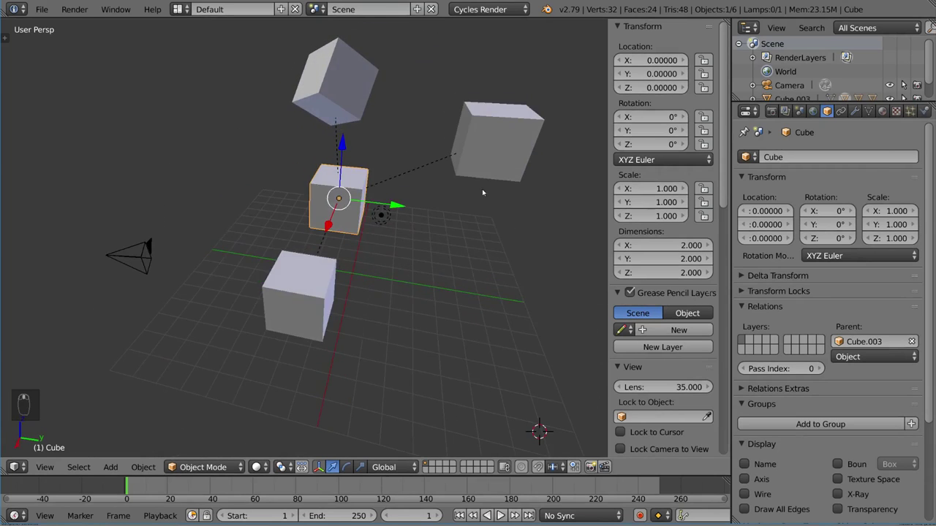
pyautogui.press('g')
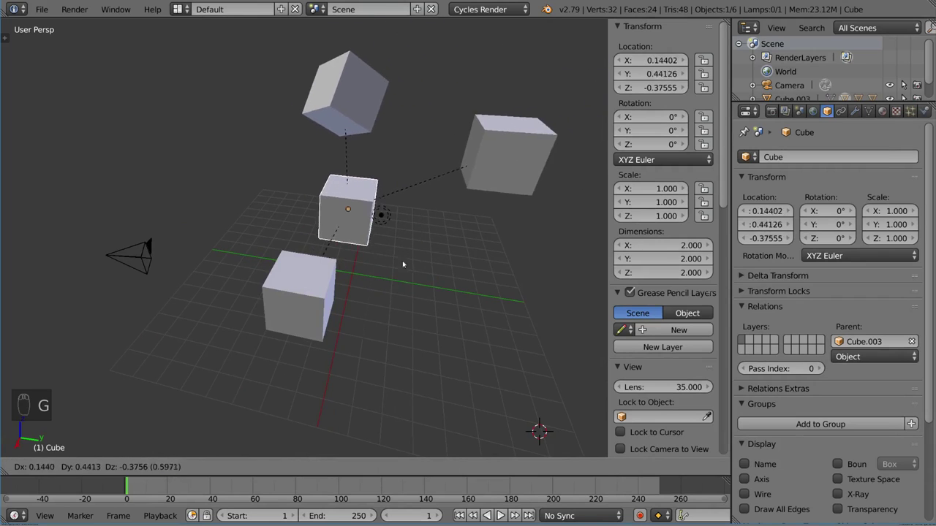
pyautogui.rightClick(398, 212)
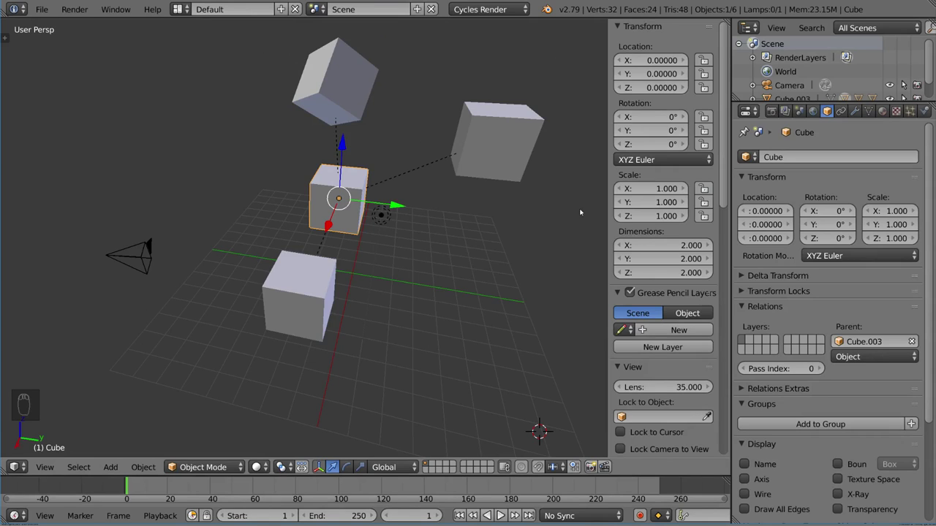
# - Snap the 3D cursor to the selected middle cube with Cursor to Selected
pyautogui.hotkey('shift', 's')
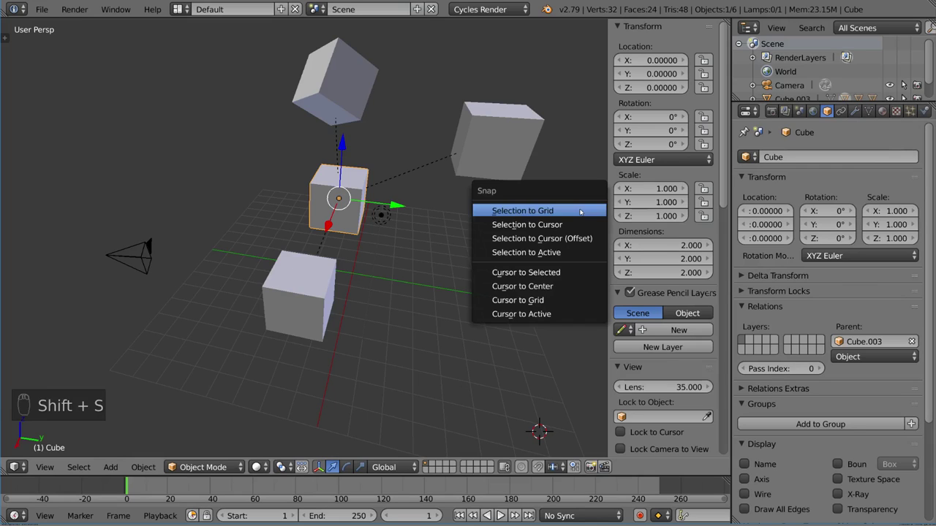
pyautogui.click(570, 274)
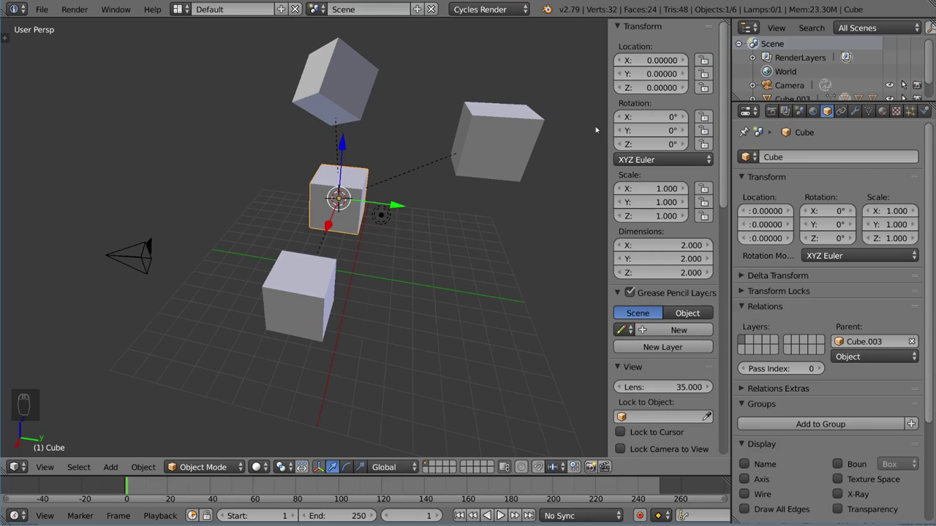
pyautogui.moveTo(528, 157); pyautogui.dragTo(384, 217, button='middle')
pyautogui.scroll(-8, 693, 110)
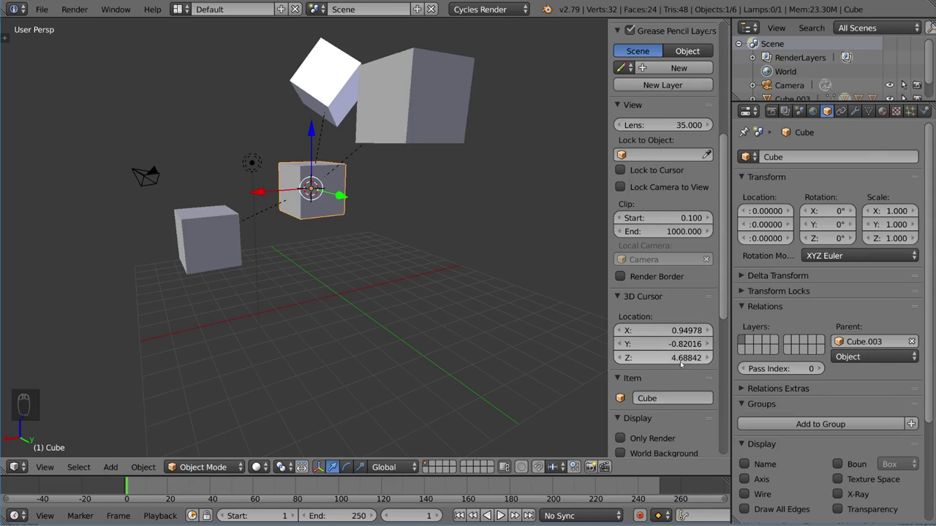
pyautogui.moveTo(376, 228); pyautogui.dragTo(455, 290, button='middle')
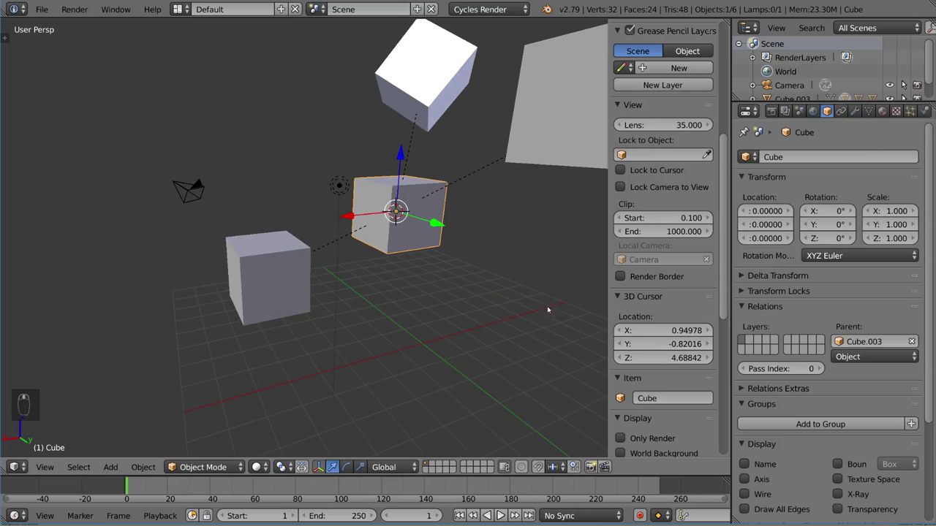
pyautogui.scroll(10, 672, 370)
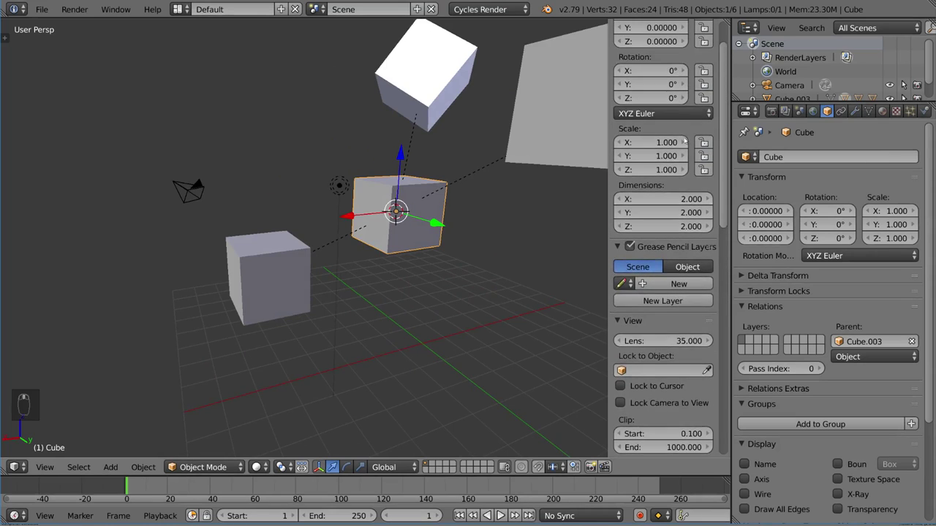
pyautogui.moveTo(464, 296); pyautogui.dragTo(454, 296, button='middle')
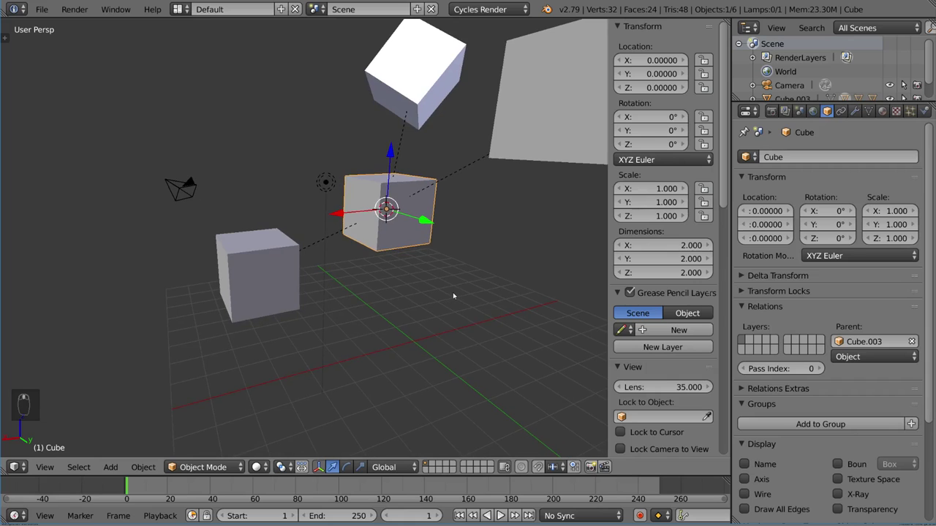
# - Clear the middle cube's parent, then undo it
pyautogui.hotkey('alt', 'p')
pyautogui.click(453, 296)
pyautogui.hotkey('ctrl', 'z')
pyautogui.moveTo(364, 288); pyautogui.dragTo(434, 255, button='middle')
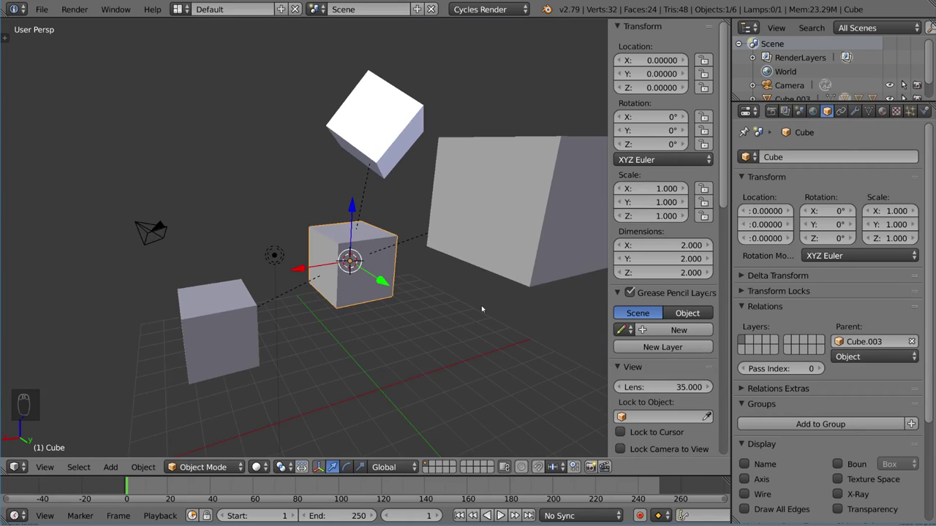
# - Unparent the middle cube with Clear and Keep Transformation so it stays in place
pyautogui.hotkey('alt', 'p')
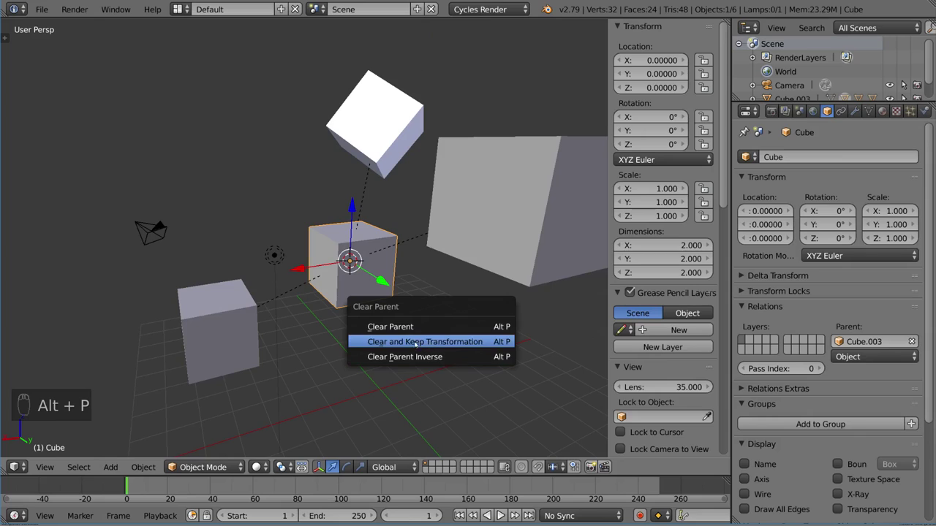
pyautogui.click(459, 342)
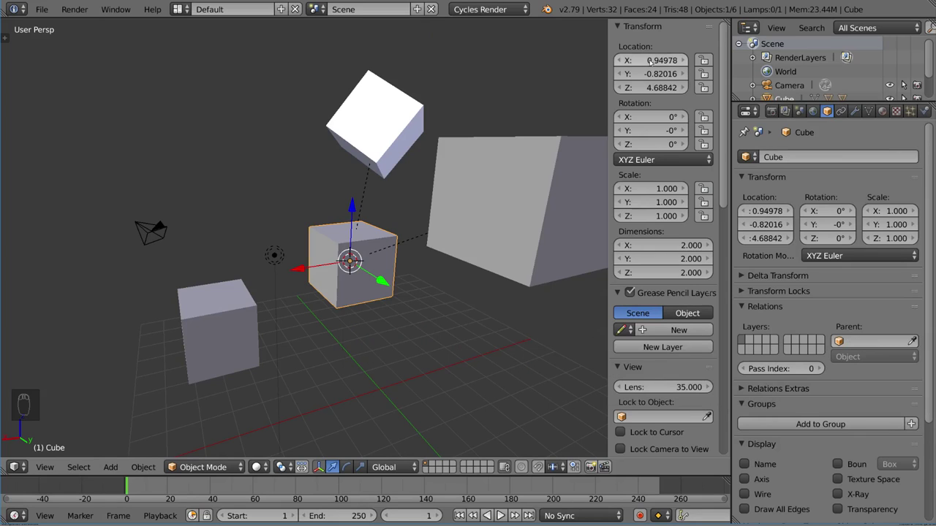
pyautogui.scroll(-8, 659, 373)
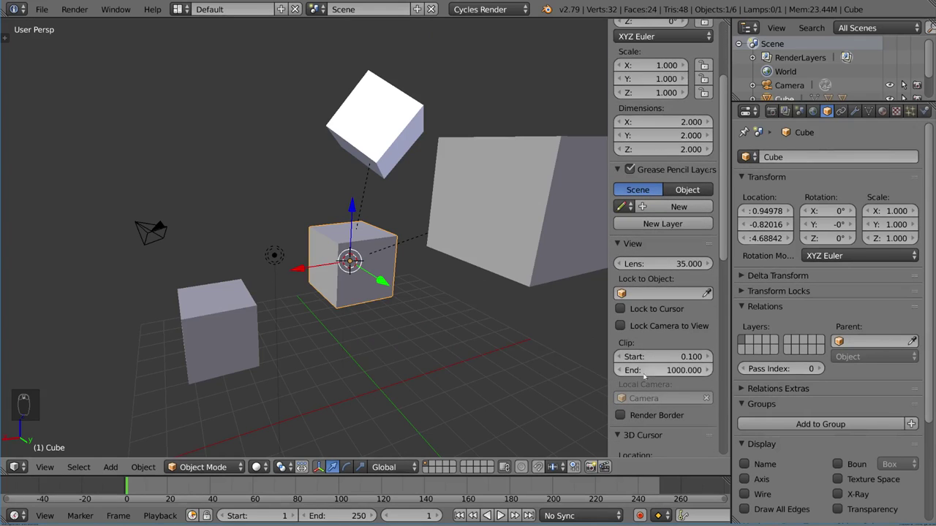
pyautogui.scroll(8, 659, 388)
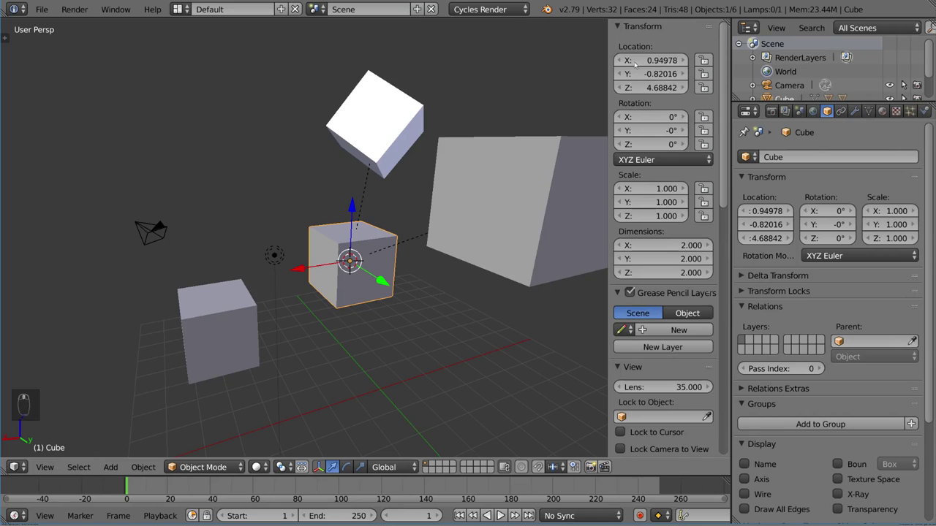
pyautogui.moveTo(439, 274); pyautogui.dragTo(333, 311, button='middle')
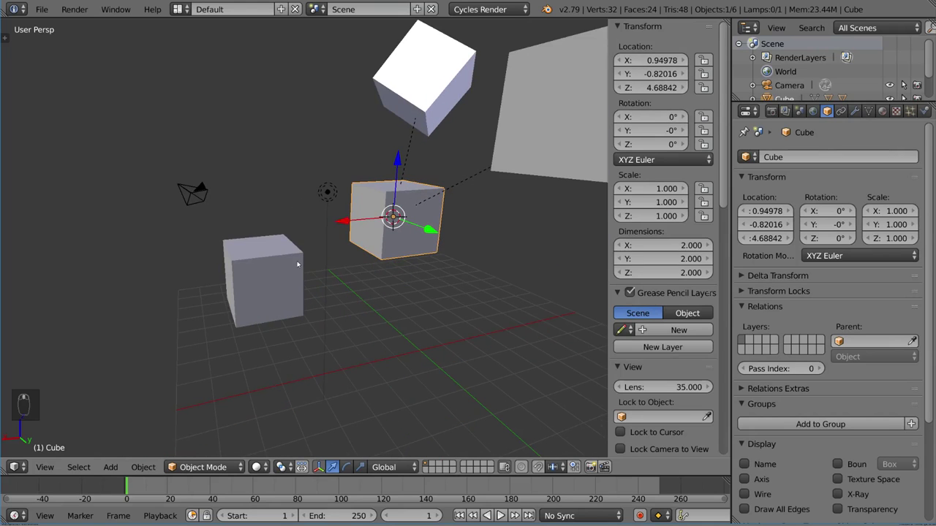
# - Clear the middle cube's location to 0, 0, 0 and parent it to Cube.003 with Keep Transform
pyautogui.hotkey('alt', 'g')
pyautogui.moveTo(391, 300); pyautogui.dragTo(293, 264, button='middle')
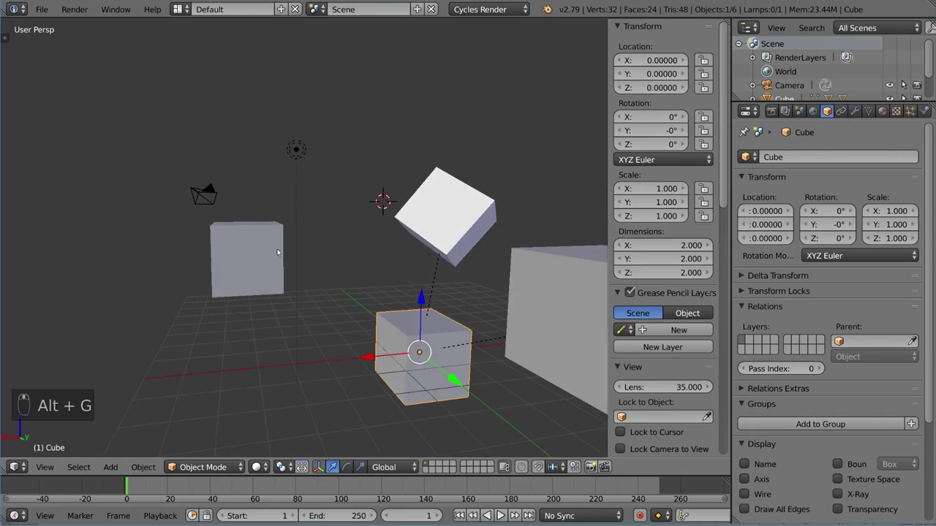
pyautogui.keyDown('shift'); pyautogui.click(265, 250); pyautogui.keyUp('shift')
pyautogui.hotkey('ctrl', 'p')
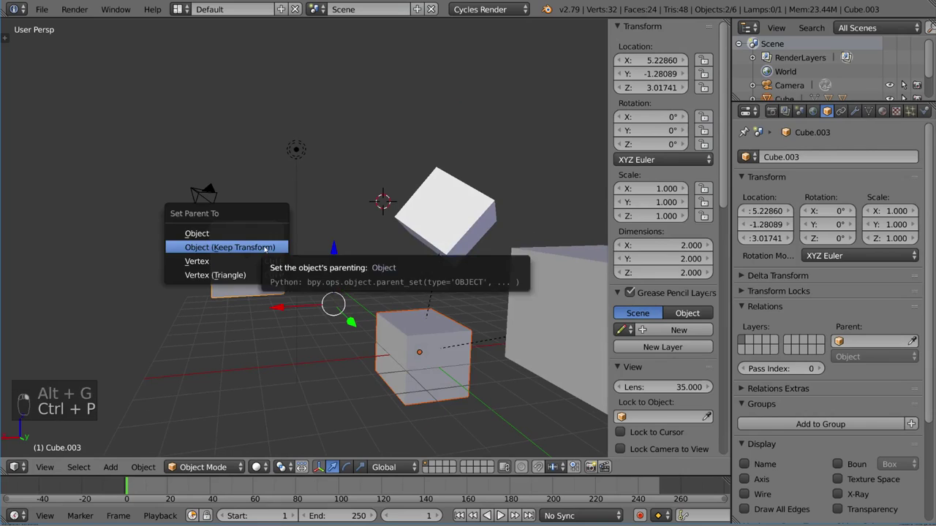
pyautogui.click(265, 250)
# - Check the middle cube's new parent, then clear Cube.003's location to the world origin
pyautogui.click(431, 340)
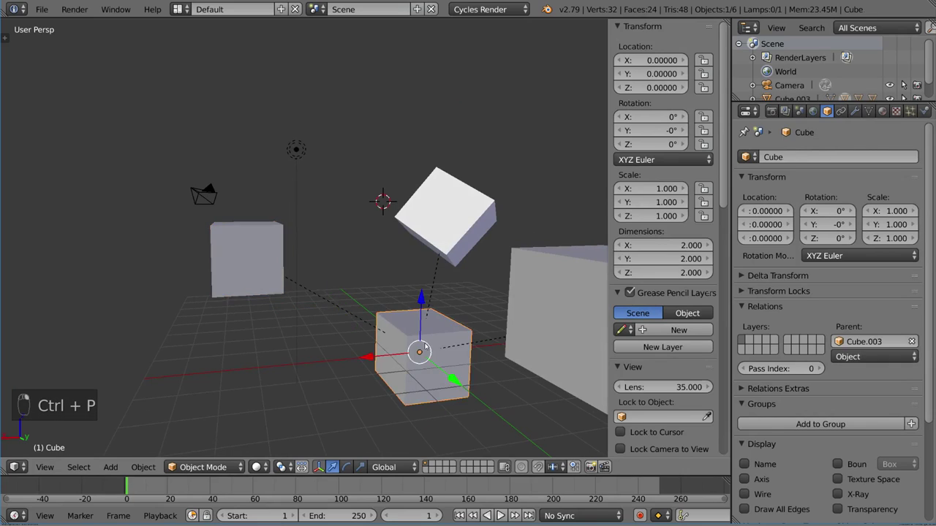
pyautogui.click(274, 253)
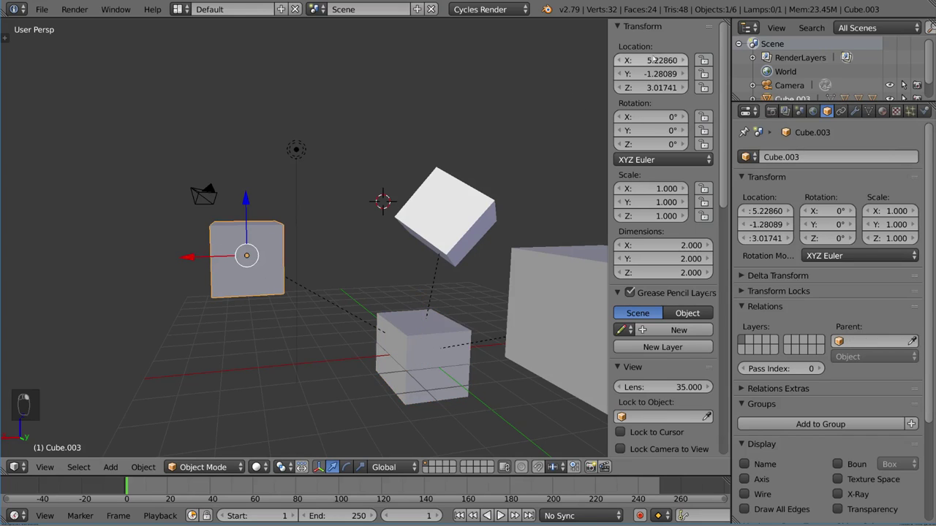
pyautogui.hotkey('alt', 'g')
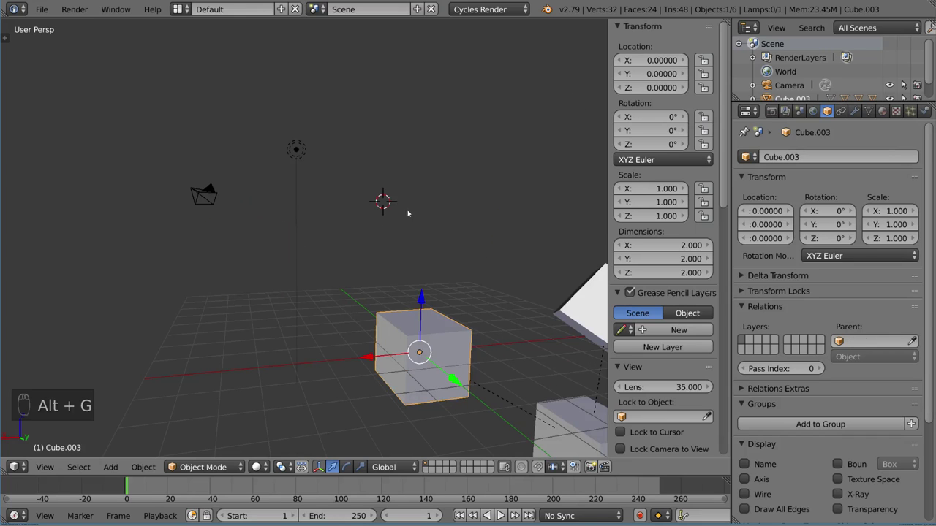
pyautogui.moveTo(508, 328); pyautogui.dragTo(410, 262, button='middle')
pyautogui.click(387, 272)
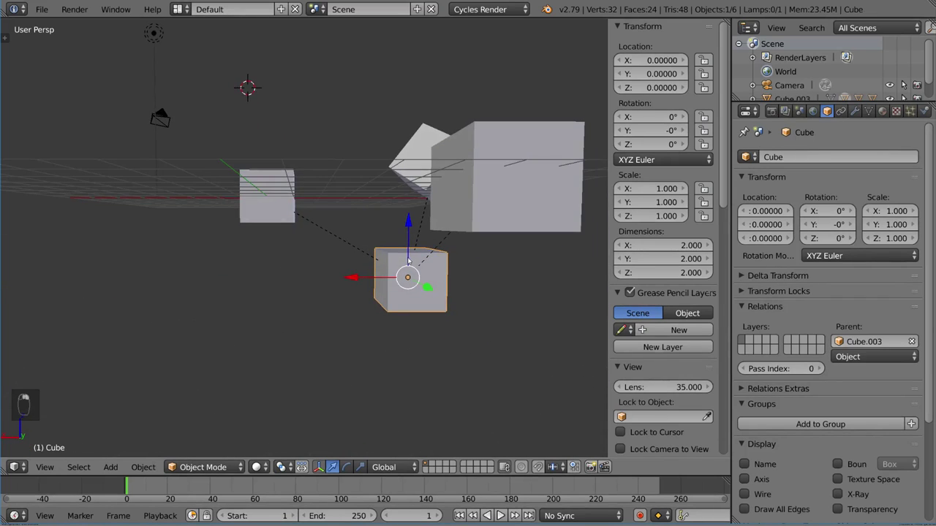